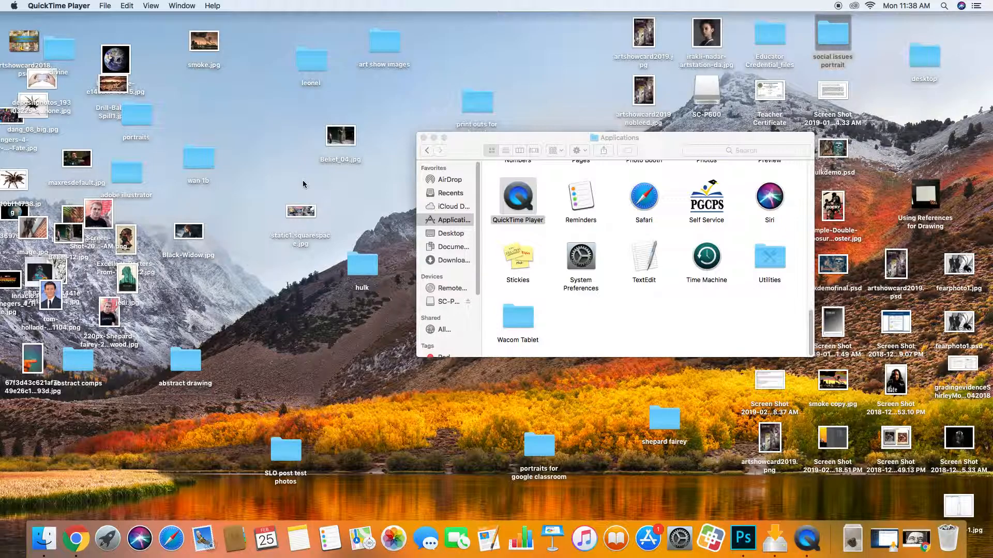
# Close the Applications window and open vectorportrait.jpg from the social issues portrait folder on the desktop
pyautogui.click(423, 138)
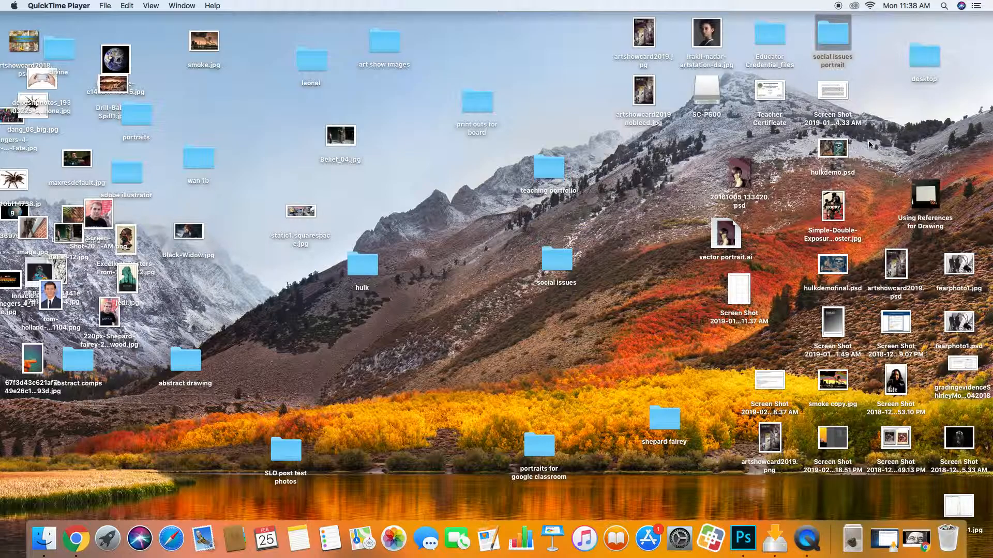
pyautogui.doubleClick(826, 47)
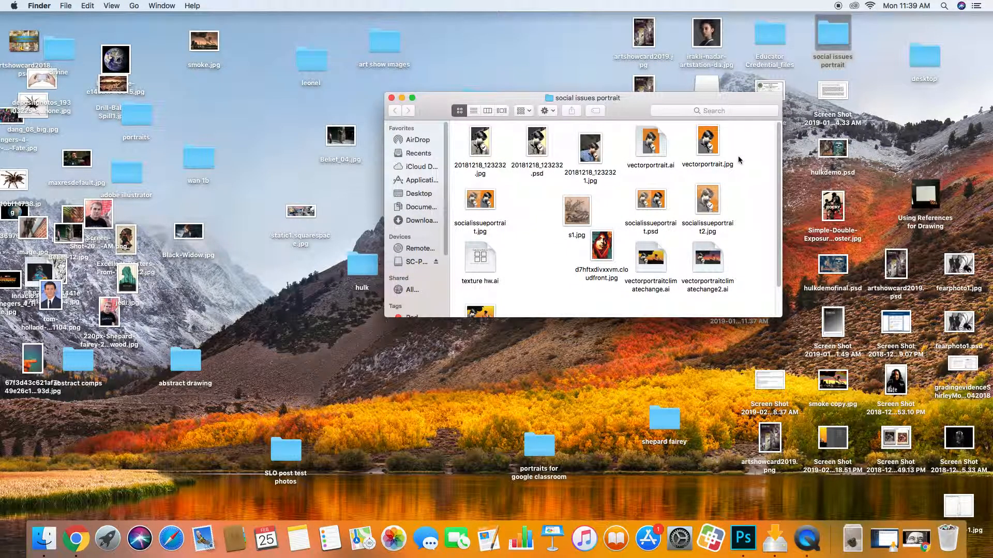
pyautogui.click(708, 146)
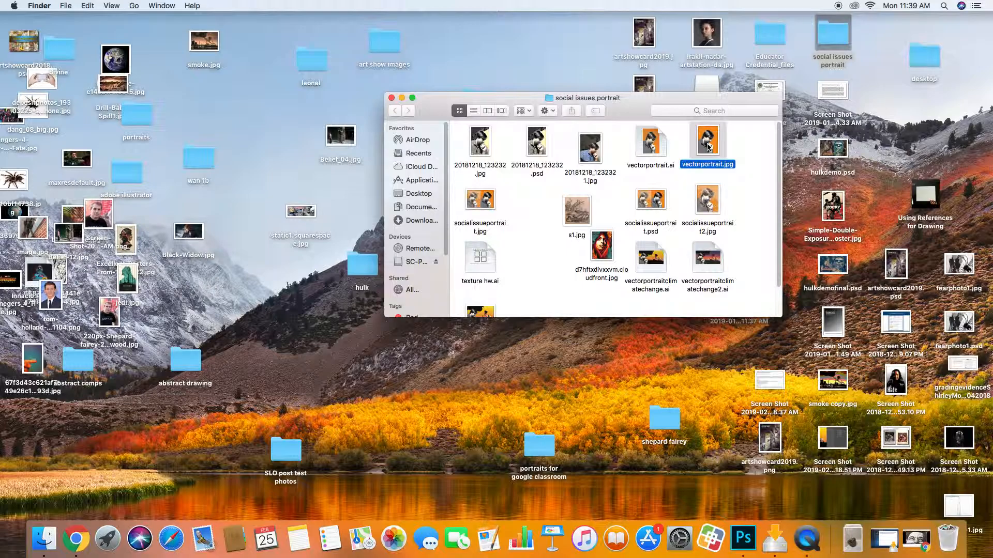
pyautogui.doubleClick(708, 146)
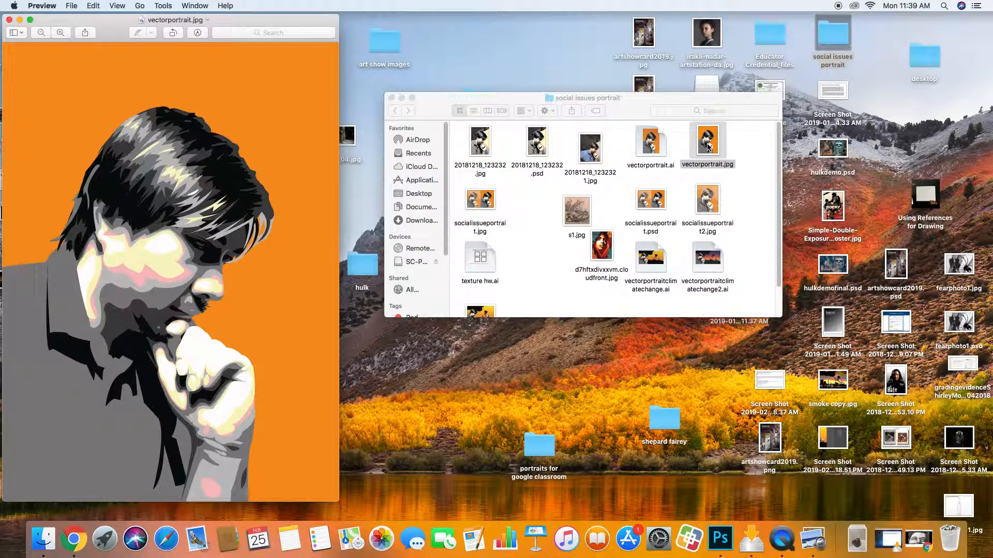
pyautogui.click(9, 20)
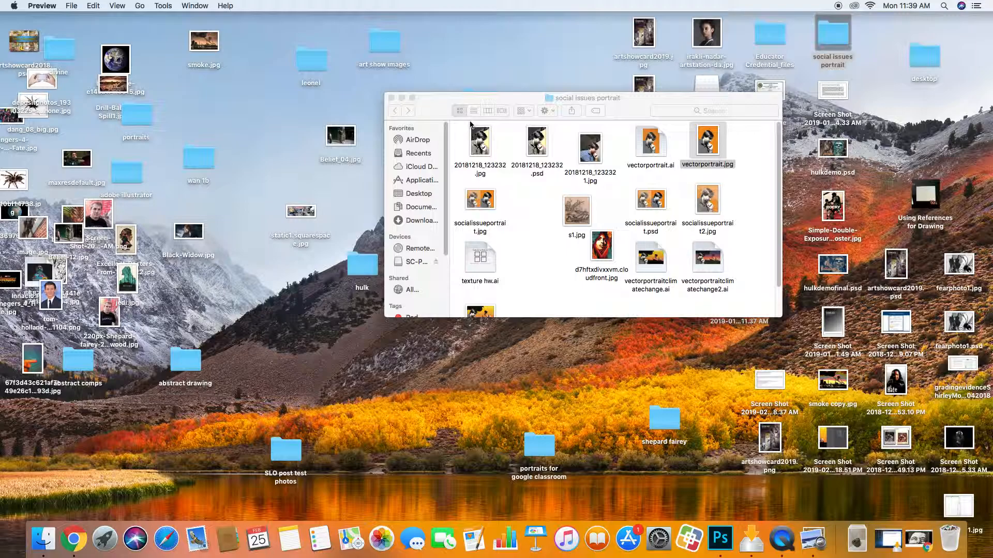
pyautogui.click(708, 149)
pyautogui.doubleClick(708, 149)
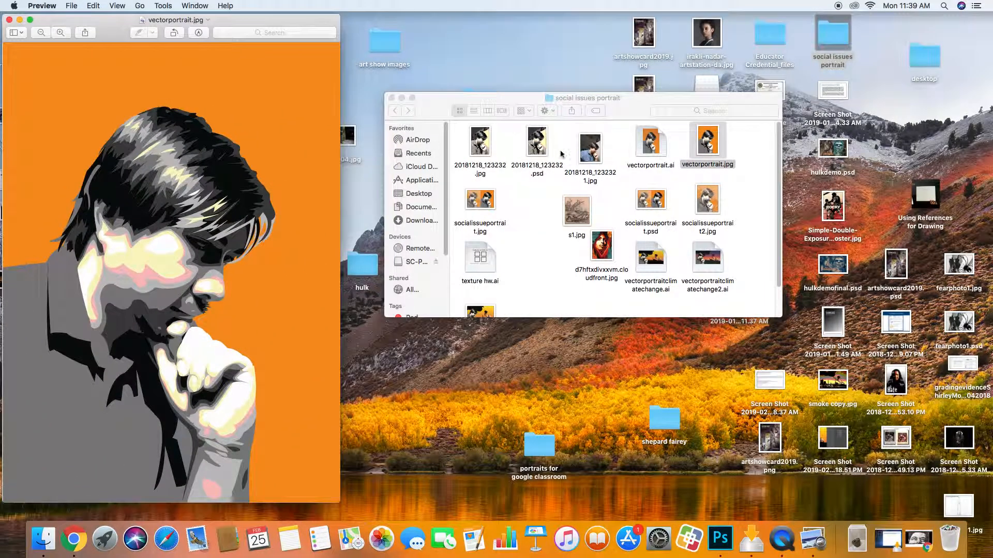
# Open the original photo 20181218_1232321.jpg and place it beside the vector portrait for comparison
pyautogui.click(588, 156)
pyautogui.doubleClick(588, 156)
pyautogui.moveTo(112, 45); pyautogui.dragTo(481, 45)
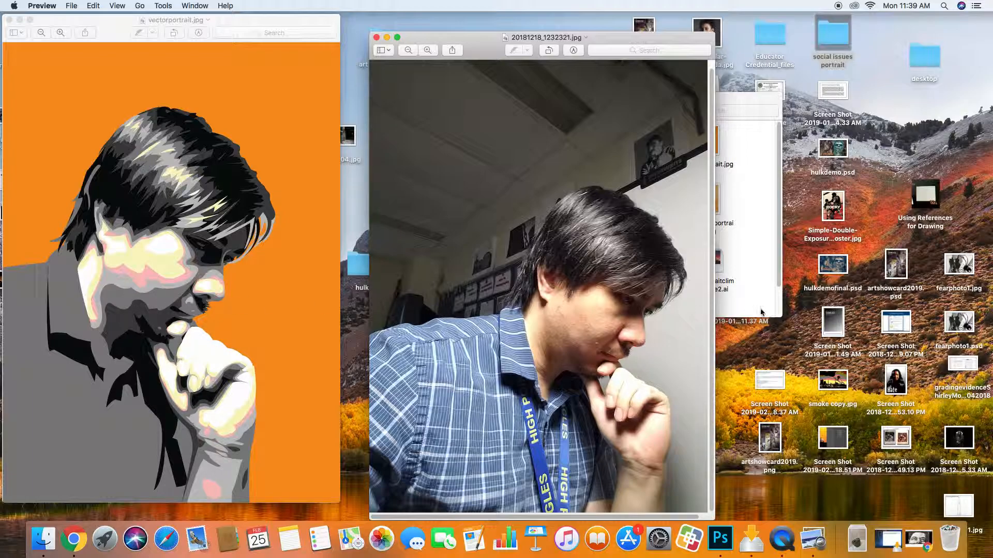
# Open vectorportrait.ai from the social issues portrait folder in Illustrator and hide its background and portrait layers
pyautogui.click(751, 240)
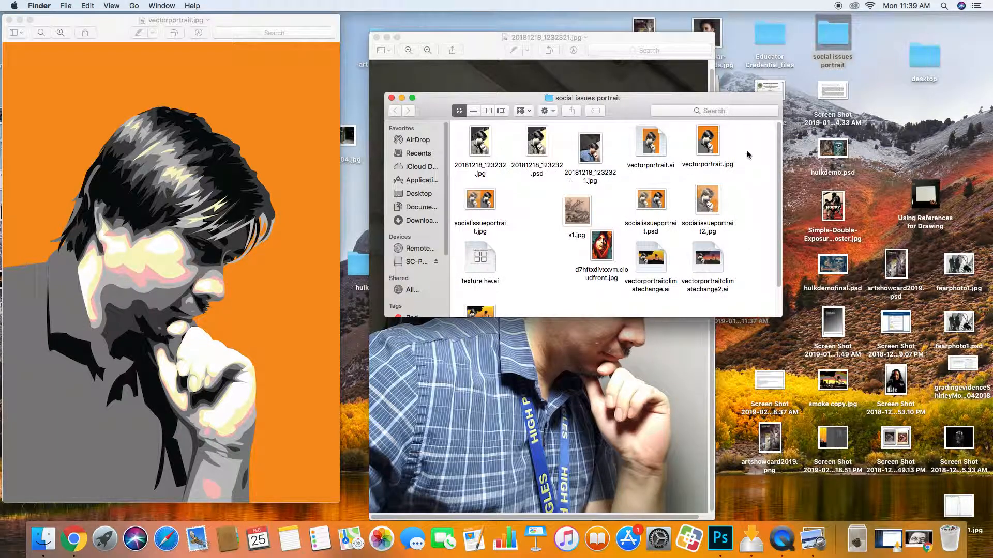
pyautogui.doubleClick(647, 144)
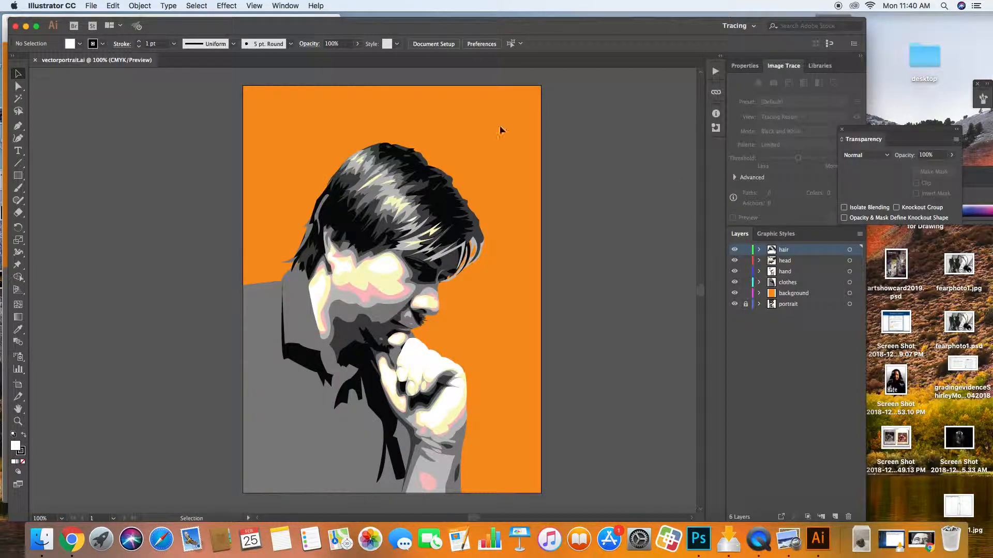
pyautogui.click(734, 293)
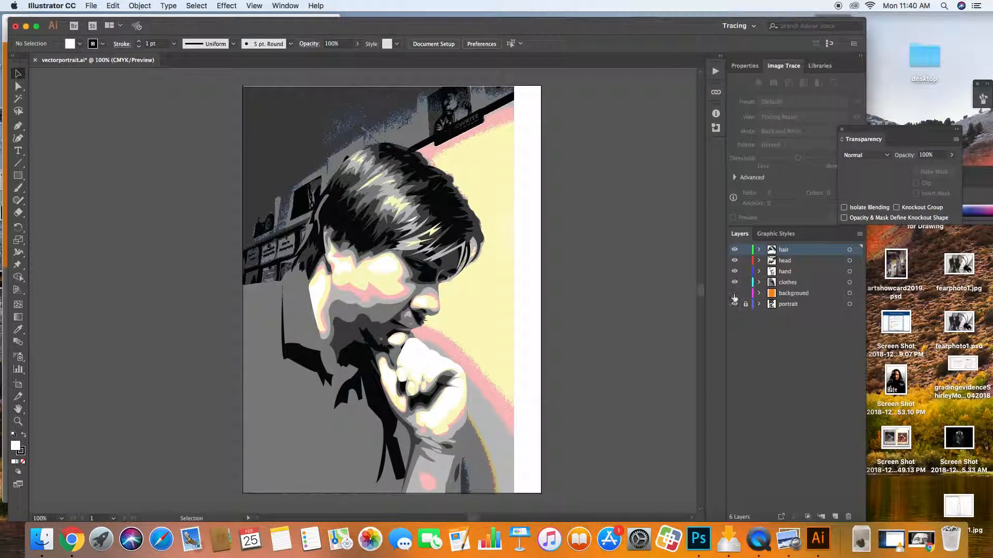
pyautogui.click(734, 304)
pyautogui.click(734, 304)
pyautogui.click(734, 304)
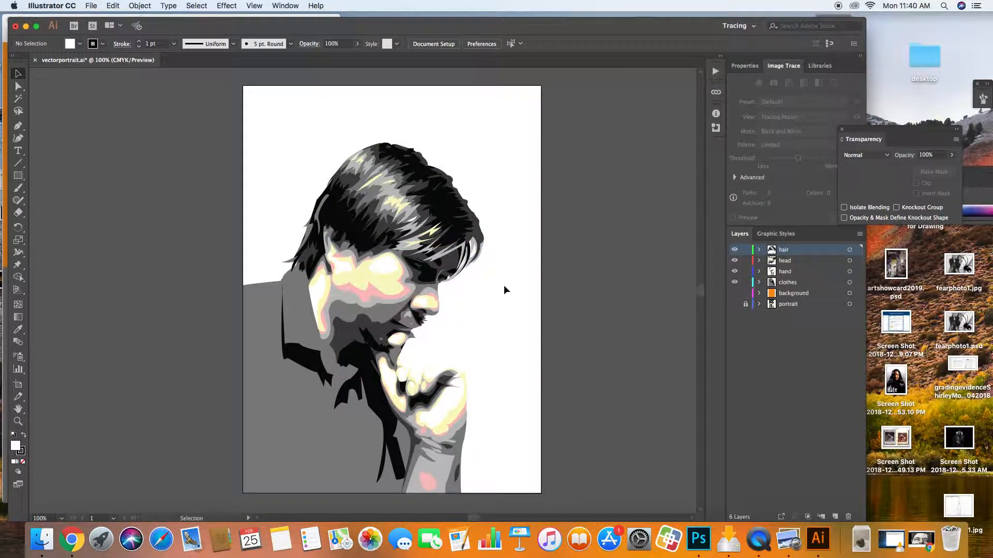
# Toggle the background layer's visibility to compare the portrait with and without the orange backdrop, leaving the layer shown
pyautogui.click(734, 293)
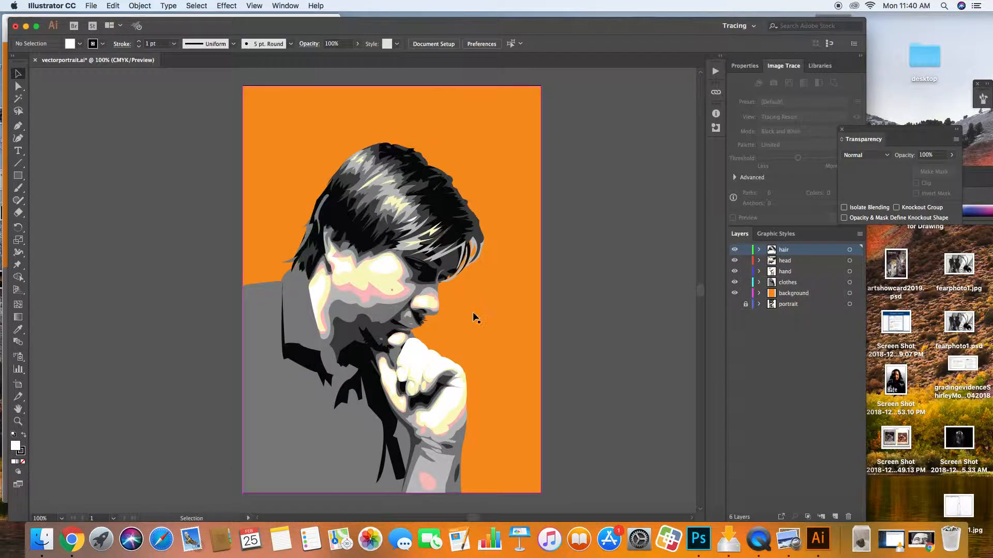
pyautogui.click(735, 293)
pyautogui.click(735, 293)
pyautogui.click(735, 293)
pyautogui.click(734, 294)
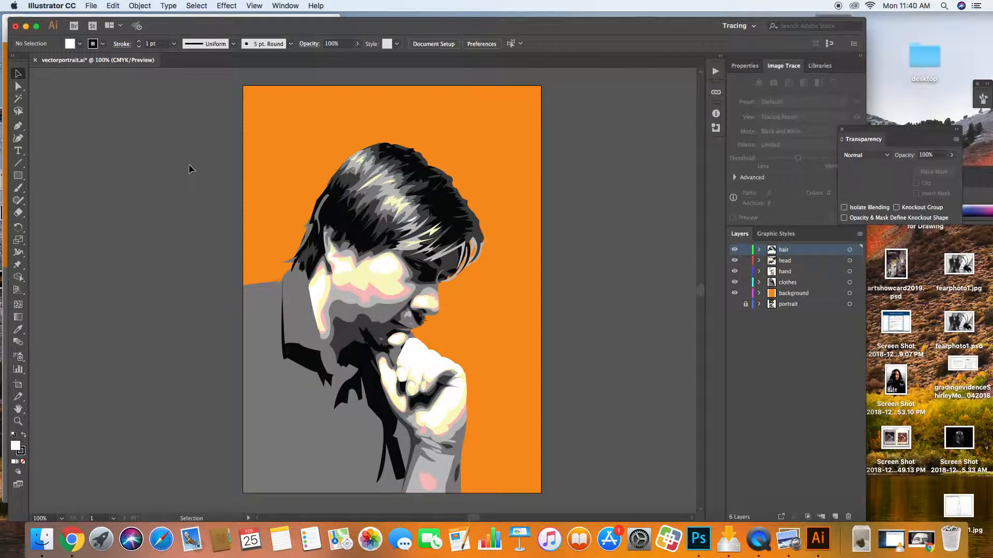
pyautogui.click(91, 6)
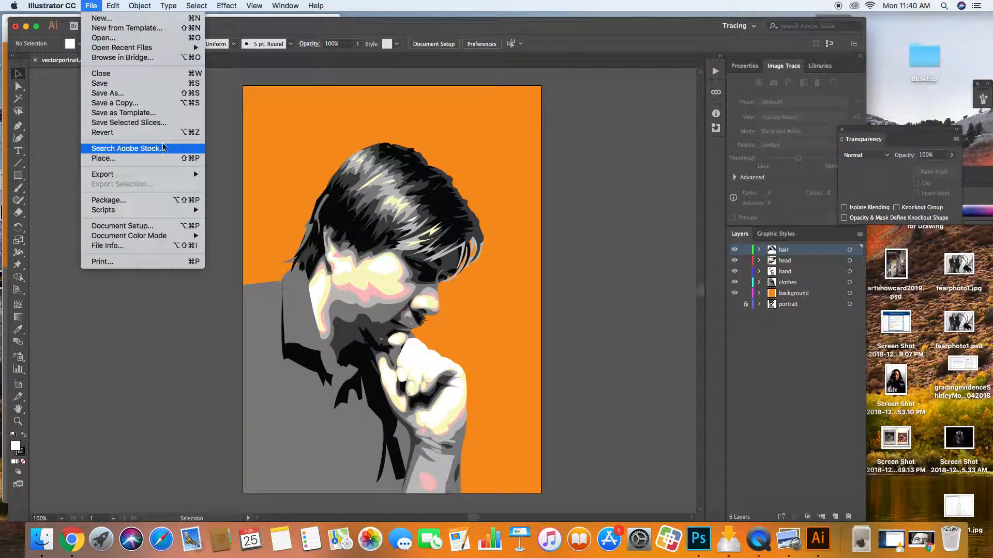
pyautogui.click(143, 93)
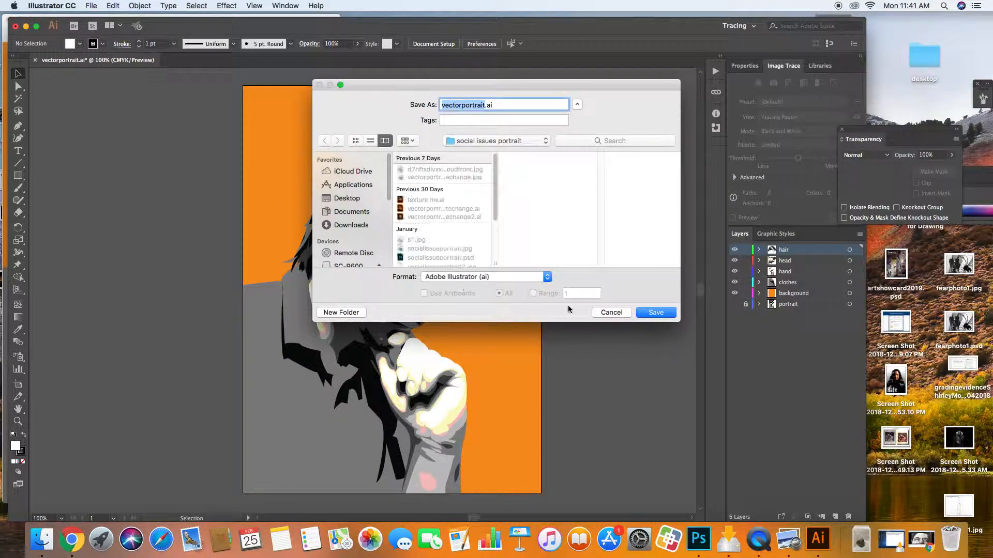
pyautogui.click(607, 312)
# Hide the background layer and start a PNG export of vectorportrait.png to the Desktop using the artboards
pyautogui.click(734, 293)
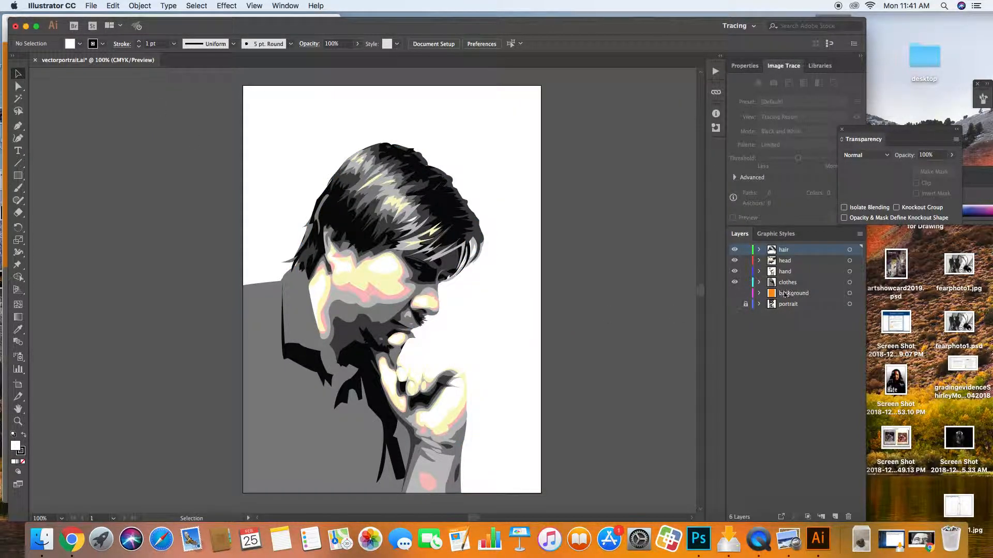
pyautogui.click(91, 6)
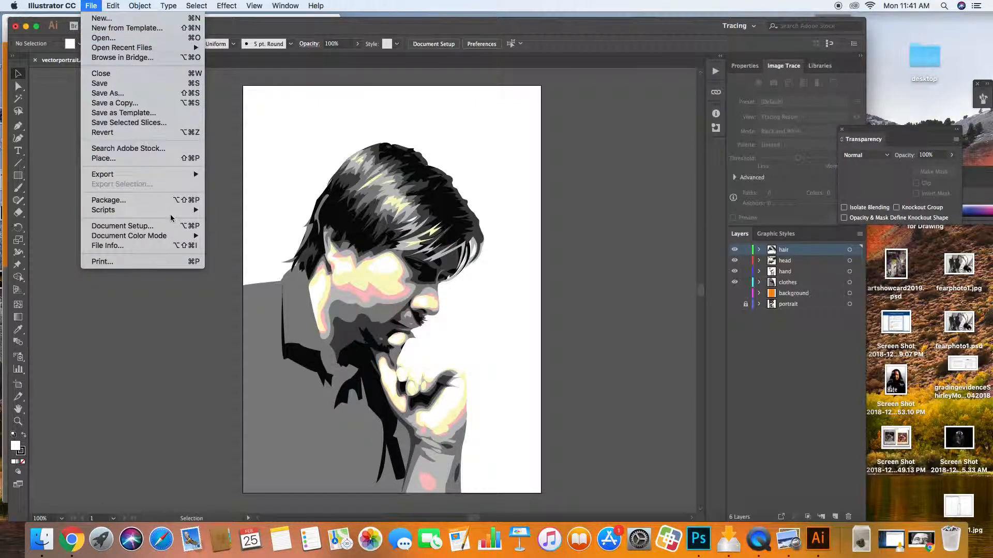
pyautogui.moveTo(106, 4)
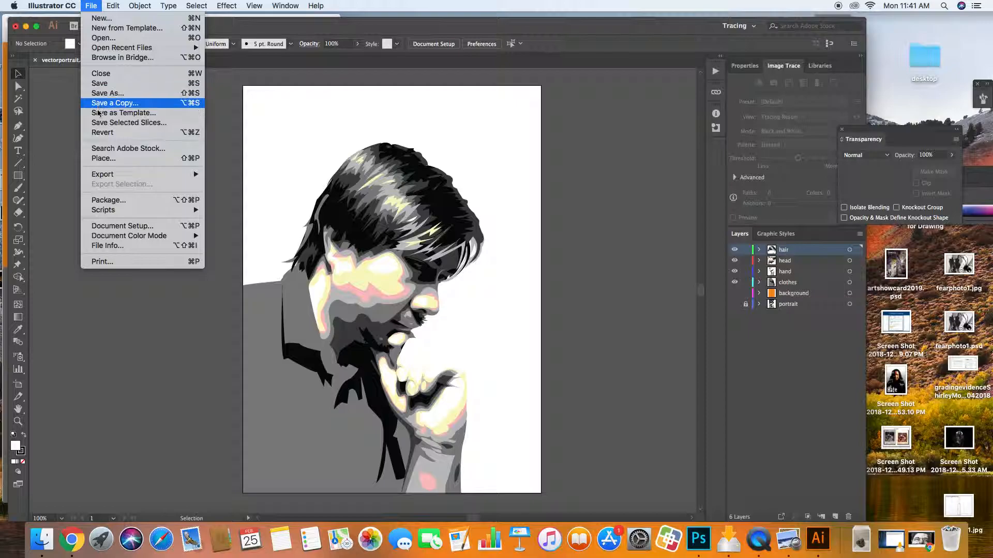
pyautogui.moveTo(104, 178)
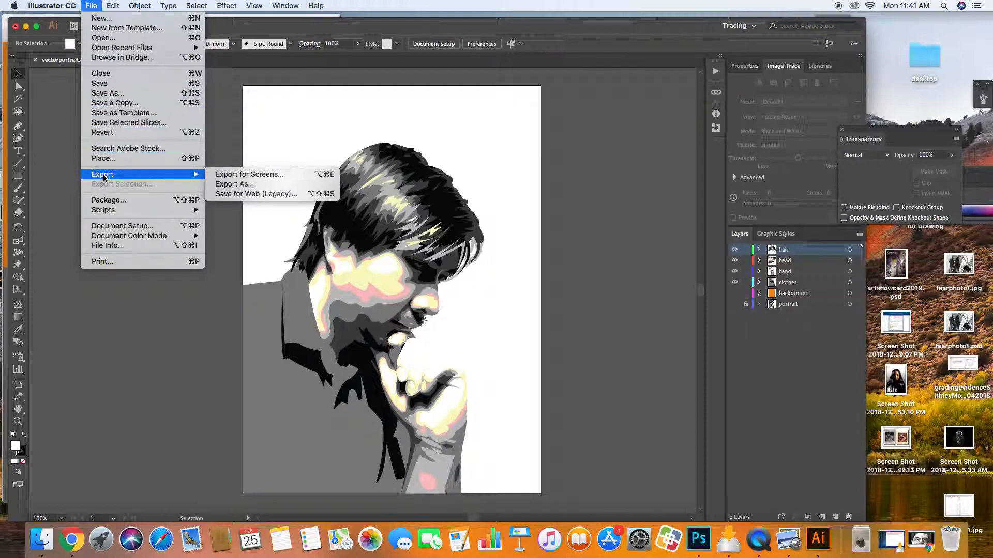
pyautogui.click(250, 185)
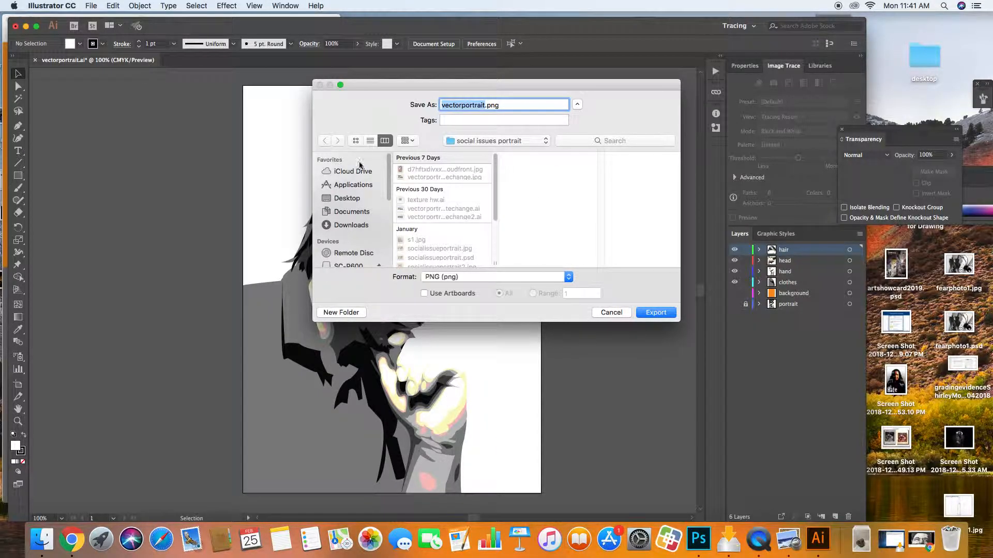
pyautogui.click(345, 198)
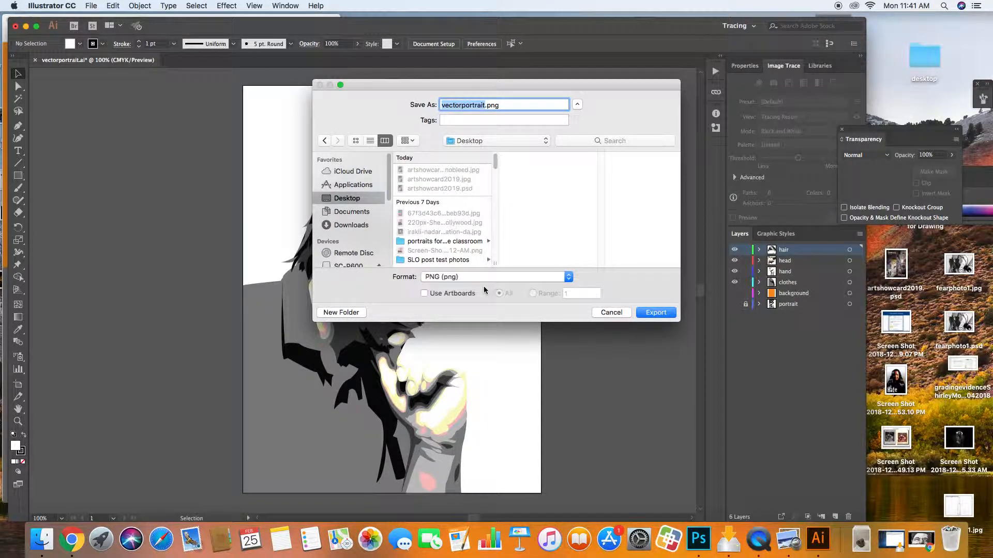
pyautogui.click(425, 294)
pyautogui.click(656, 313)
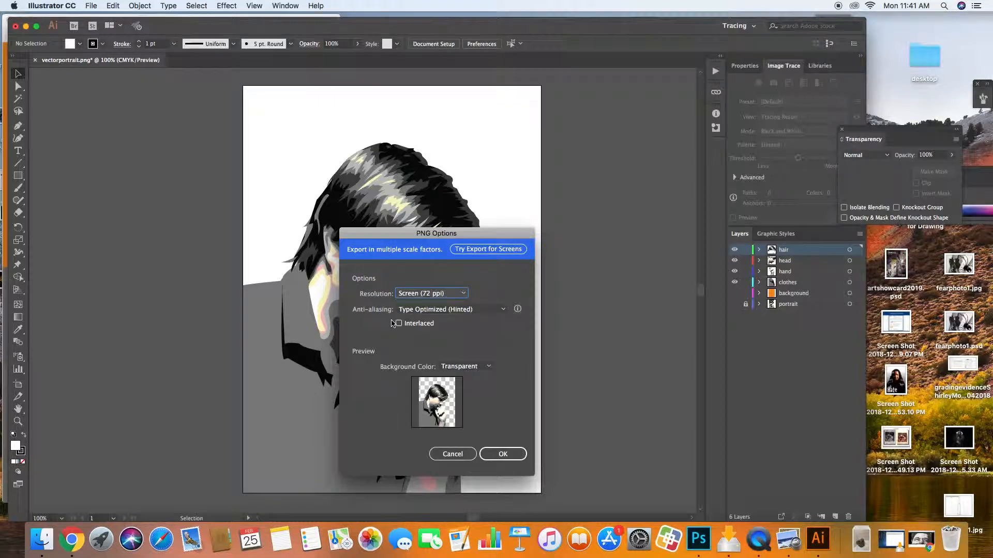
# Export the PNG at Screen (72 ppi) with Type Optimized (Hinted) anti-aliasing and a White background color
pyautogui.click(409, 294)
pyautogui.click(423, 293)
pyautogui.click(464, 310)
pyautogui.click(441, 344)
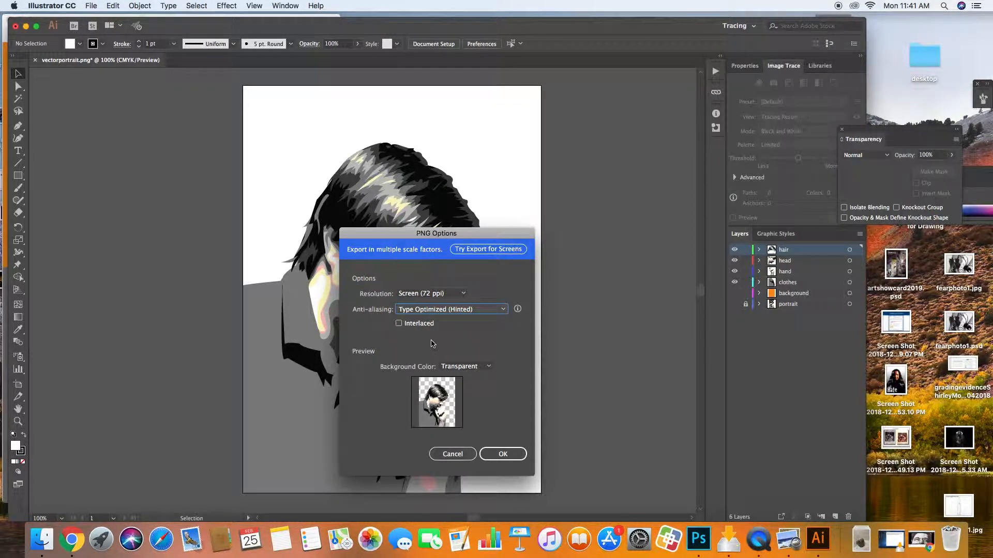
pyautogui.click(474, 366)
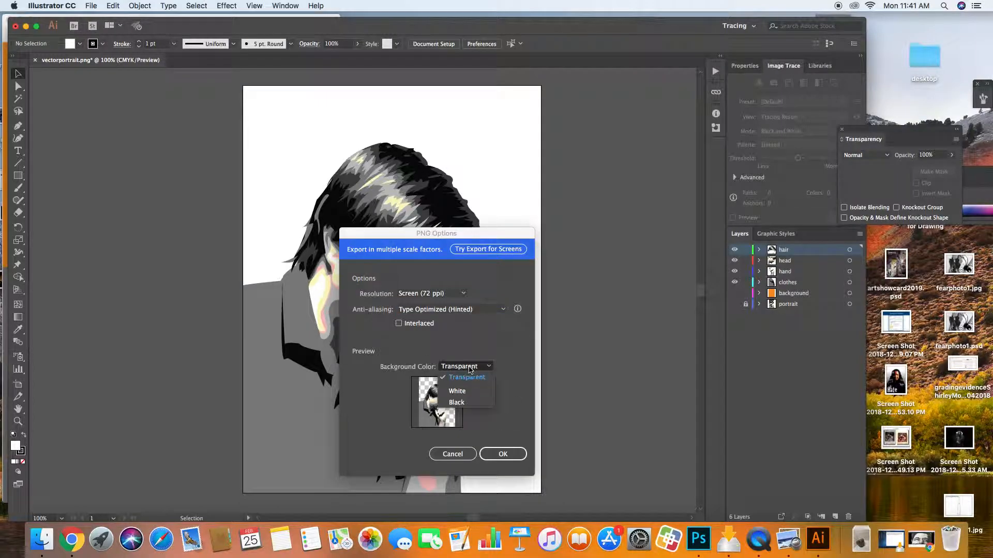
pyautogui.click(457, 392)
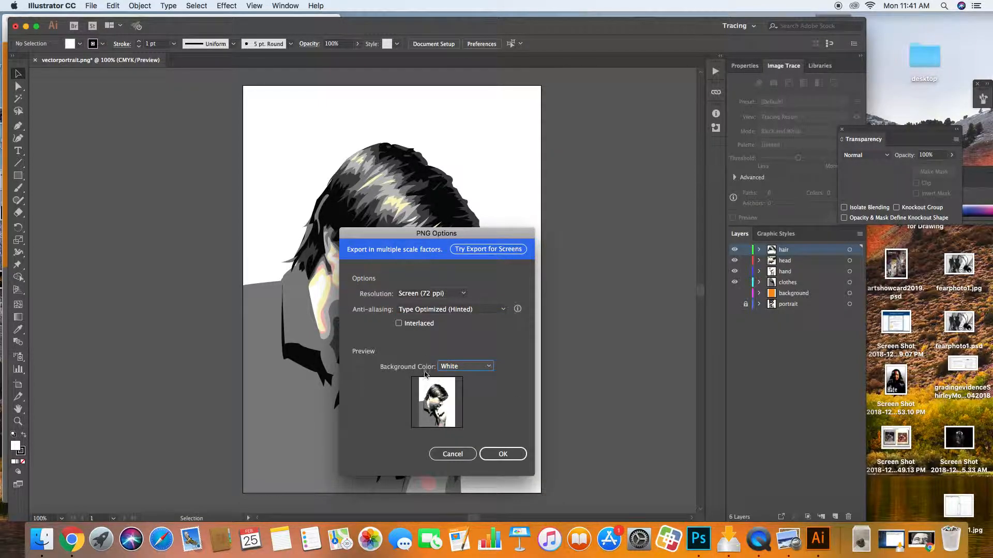
pyautogui.click(465, 368)
pyautogui.click(456, 403)
pyautogui.click(466, 368)
pyautogui.click(458, 391)
pyautogui.click(497, 458)
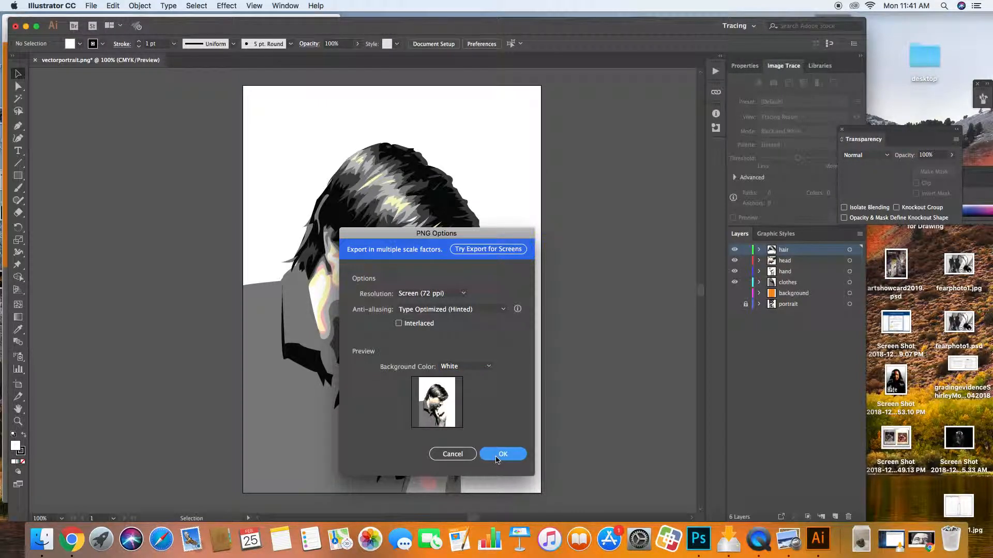
# Close the Illustrator artwork, the social issues portrait folder window and the original photo
pyautogui.click(17, 27)
pyautogui.click(445, 300)
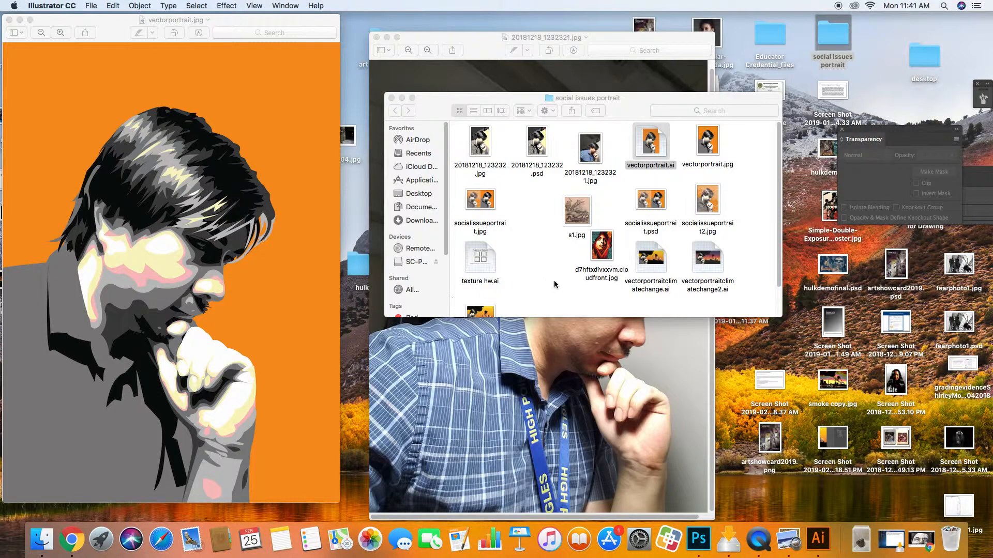
pyautogui.click(391, 97)
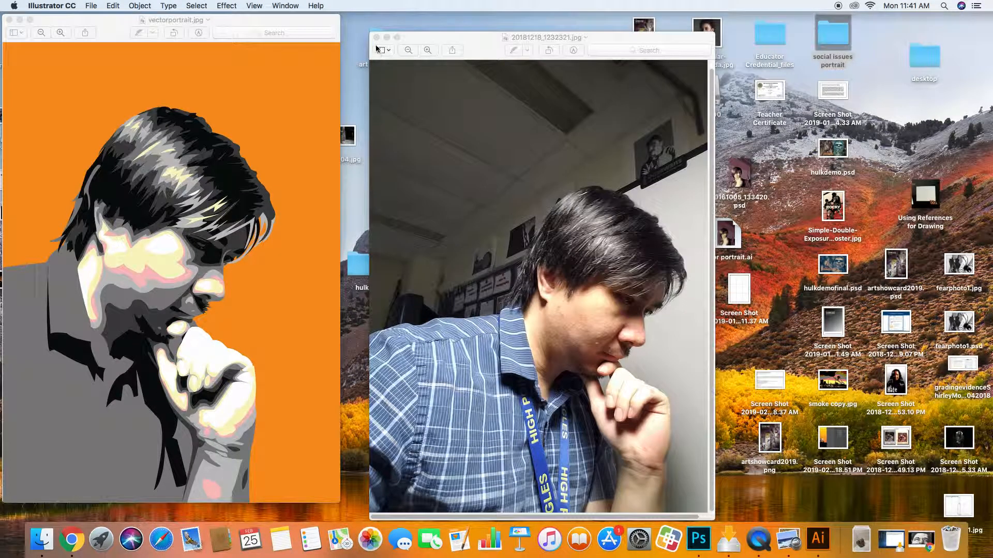
pyautogui.click(377, 37)
# Open the exported vectorportrait-01.png from the desktop to check it, and close it again
pyautogui.doubleClick(646, 152)
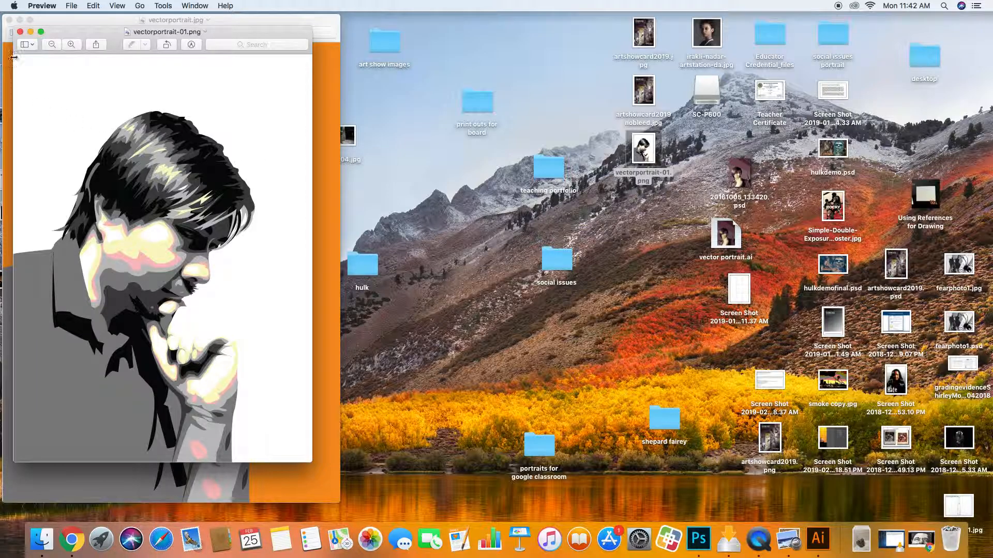
pyautogui.click(19, 32)
pyautogui.click(643, 150)
pyautogui.click(695, 225)
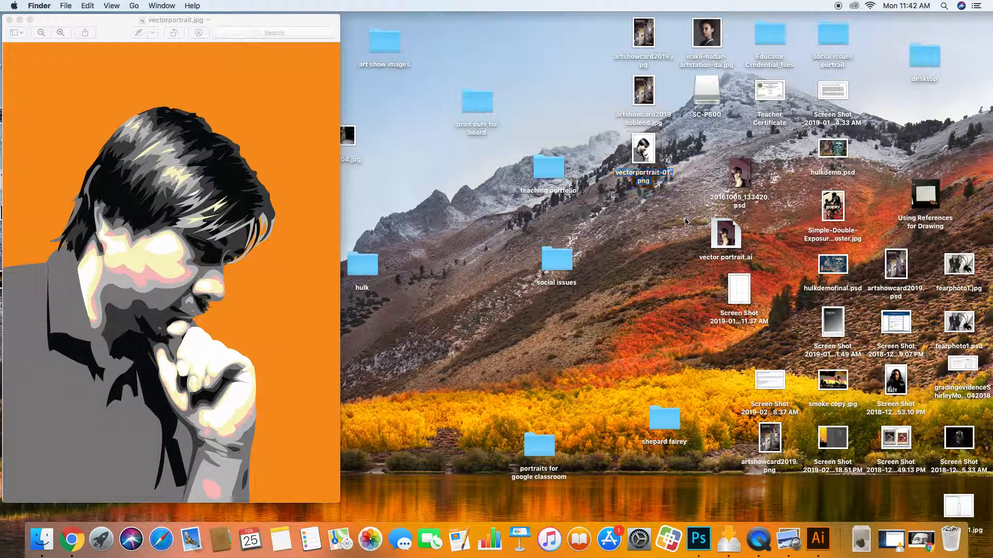
# Switch to Photoshop and create a new print document with the Letter preset, 8.5 x 11 inches at 300 ppi
pyautogui.click(698, 539)
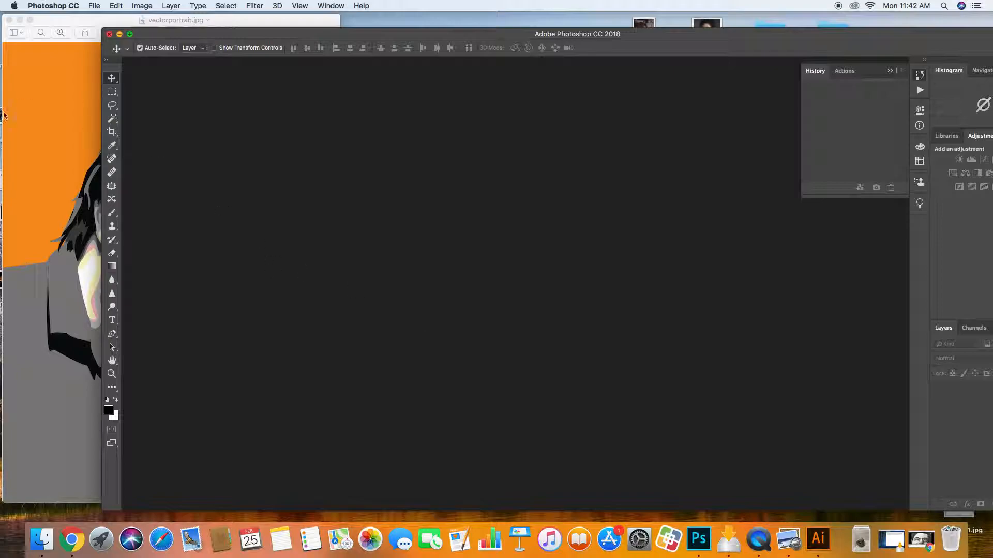
pyautogui.moveTo(175, 38); pyautogui.dragTo(78, 28)
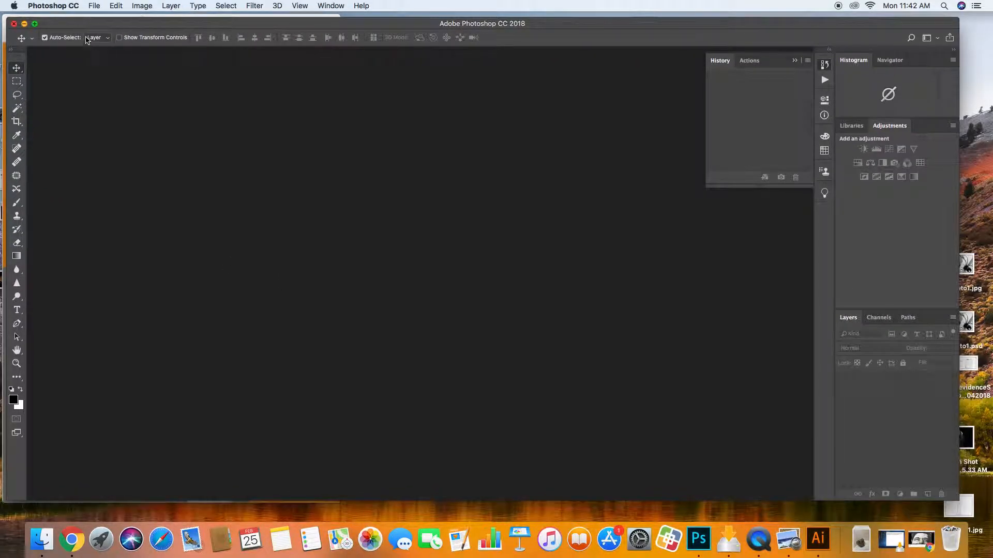
pyautogui.click(94, 7)
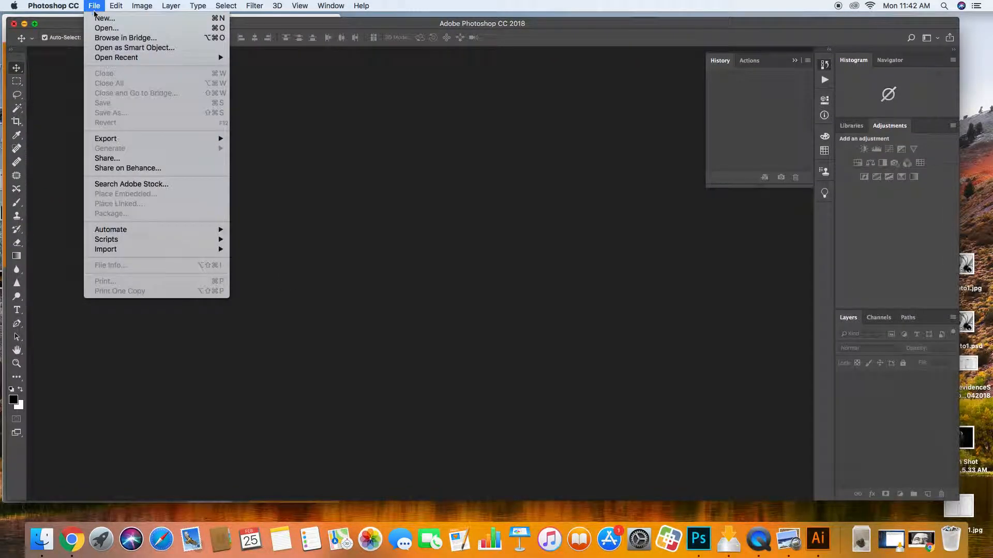
pyautogui.click(99, 19)
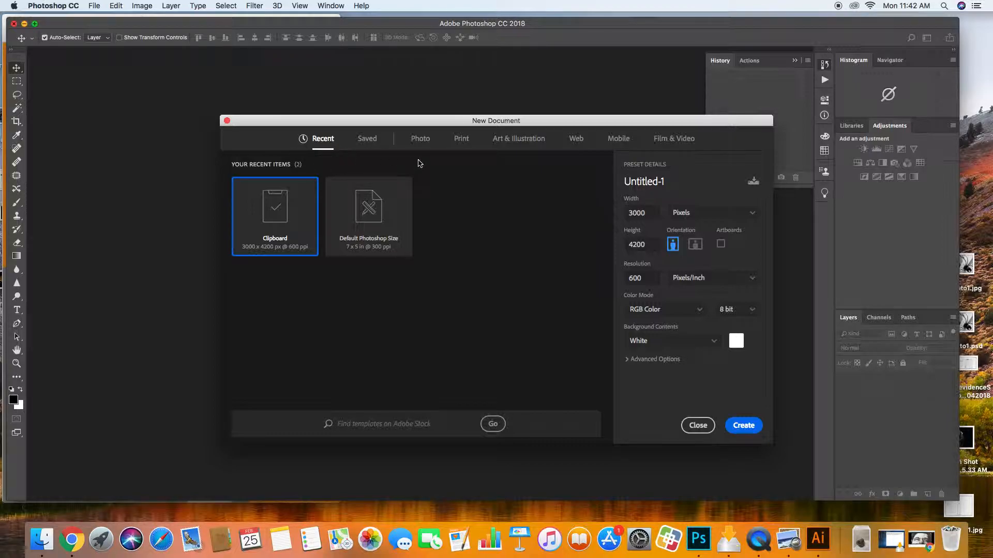
pyautogui.click(459, 146)
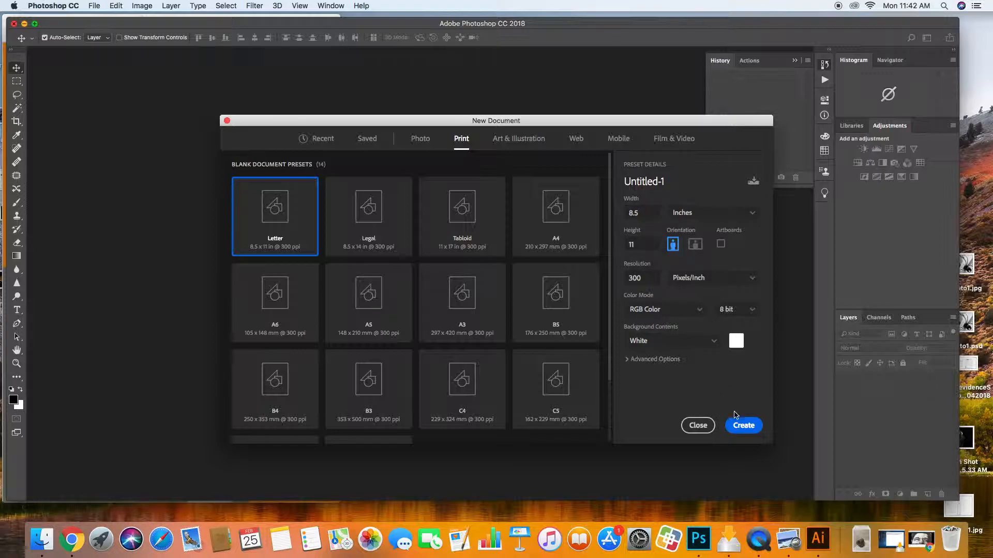
pyautogui.click(743, 425)
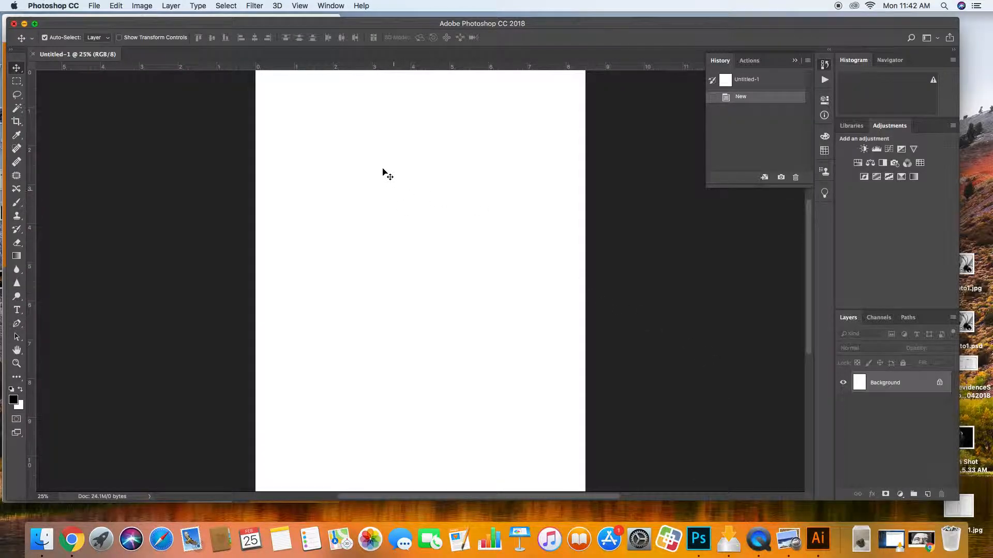
# Place vectorportrait-01.png from the desktop, scaled down into the page's upper-left quarter, about 0.5 in from the left edge and 0.4 in from the top
pyautogui.moveTo(270, 27); pyautogui.dragTo(417, 231)
pyautogui.moveTo(643, 150); pyautogui.dragTo(610, 403)
pyautogui.doubleClick(604, 244)
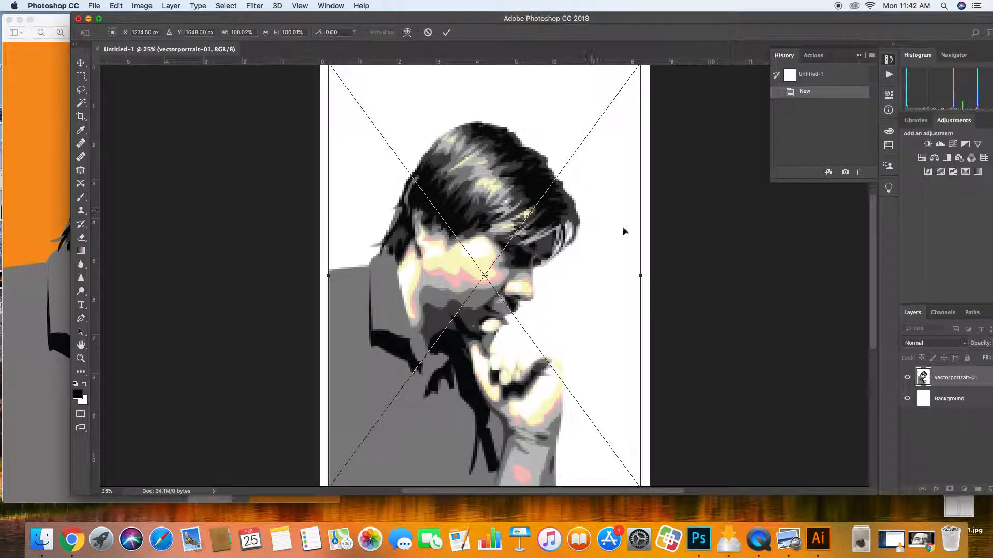
pyautogui.press('super+minus')
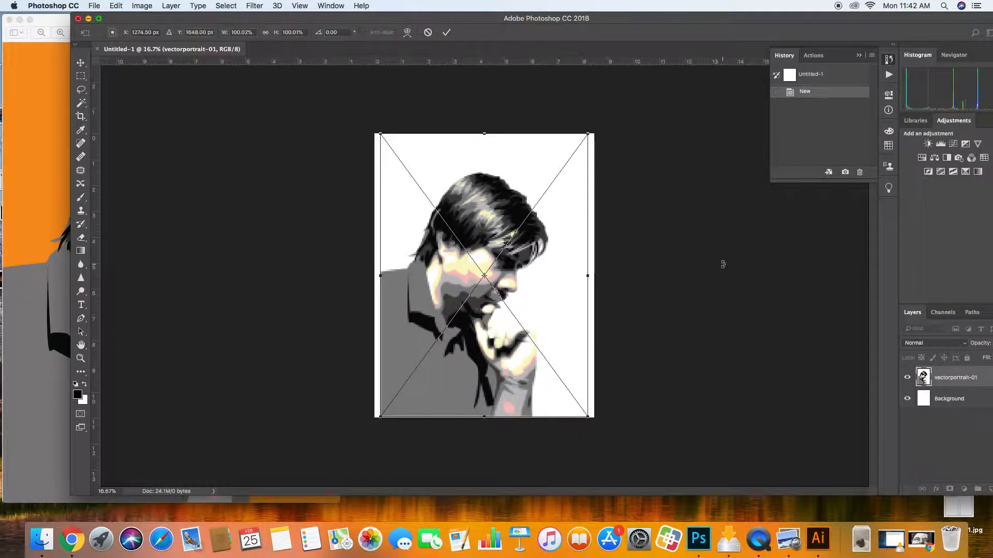
pyautogui.moveTo(588, 418); pyautogui.dragTo(438, 247)
pyautogui.press('Return')
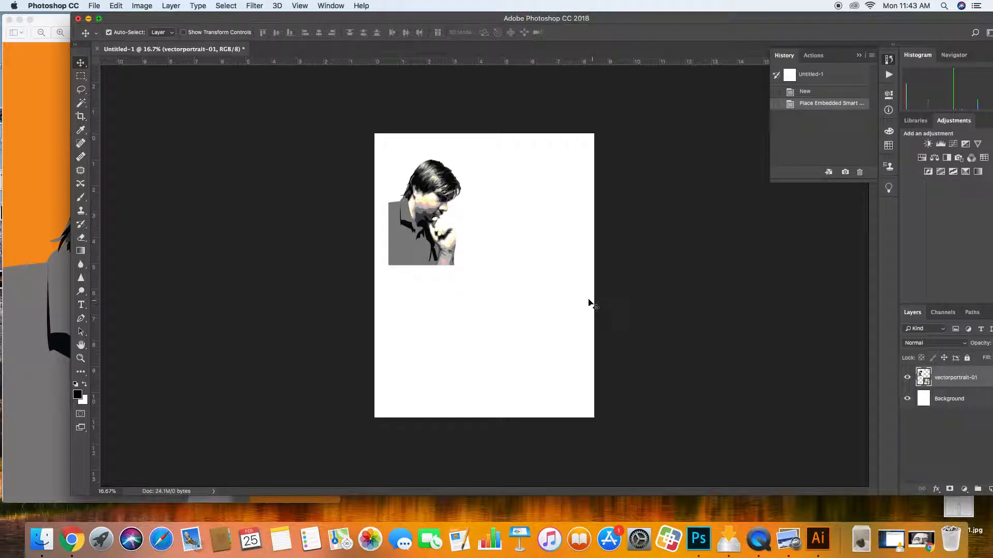
pyautogui.press('super')
pyautogui.press('super+minus')
pyautogui.press('super+plus')
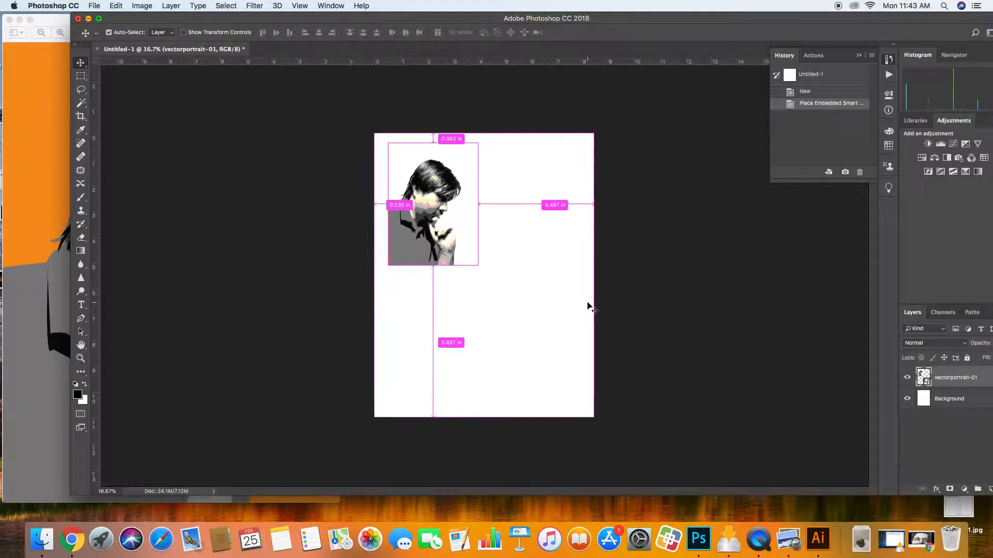
pyautogui.press('super+plus')
pyautogui.press('super+minus')
pyautogui.press('super+plus')
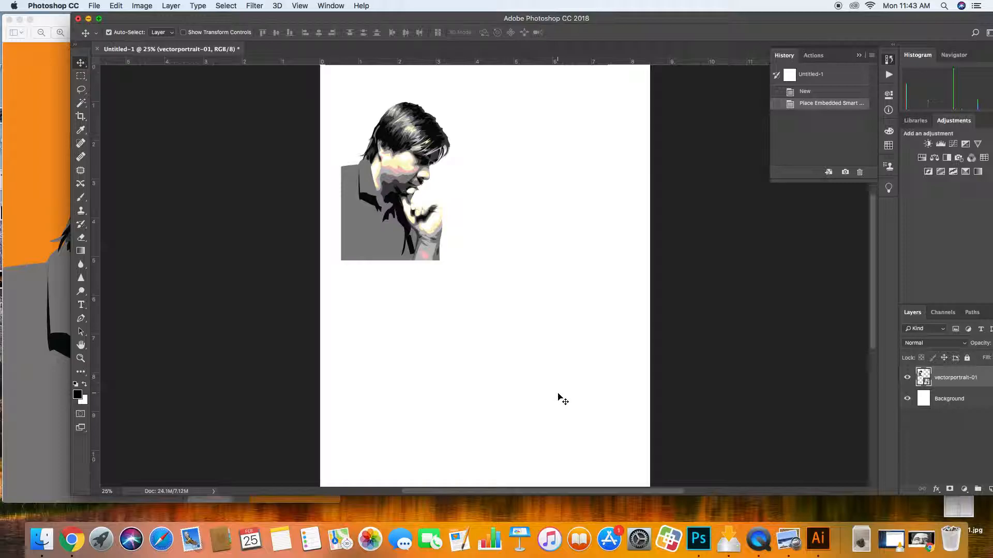
pyautogui.press('super+minus')
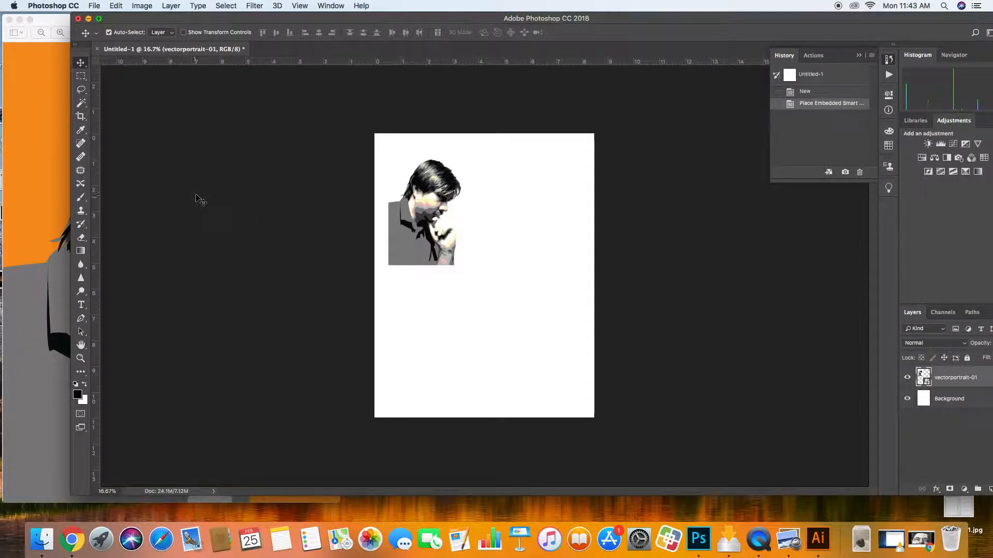
# Paint a straight black vertical line down the middle of the Background layer with a 33 px Hard Round brush
pyautogui.click(81, 197)
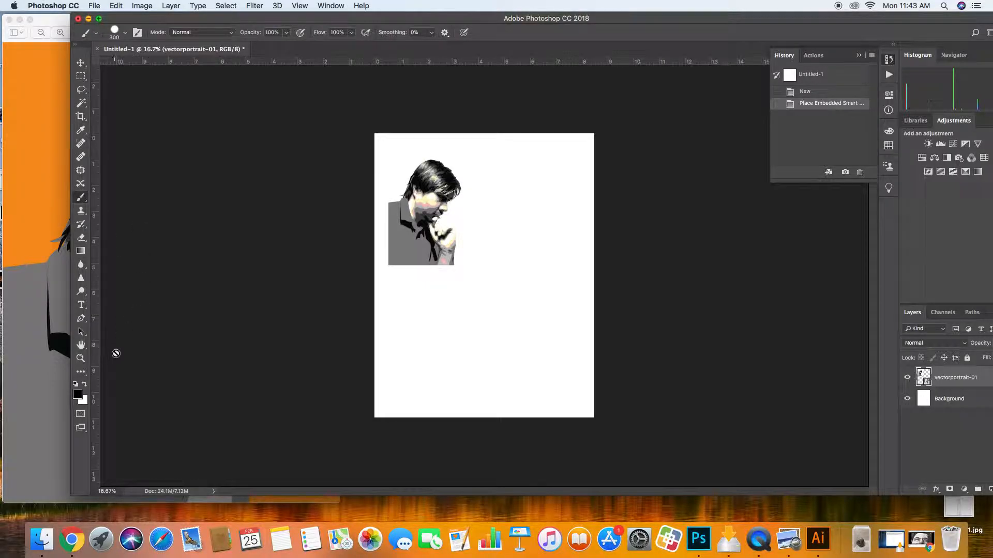
pyautogui.click(929, 404)
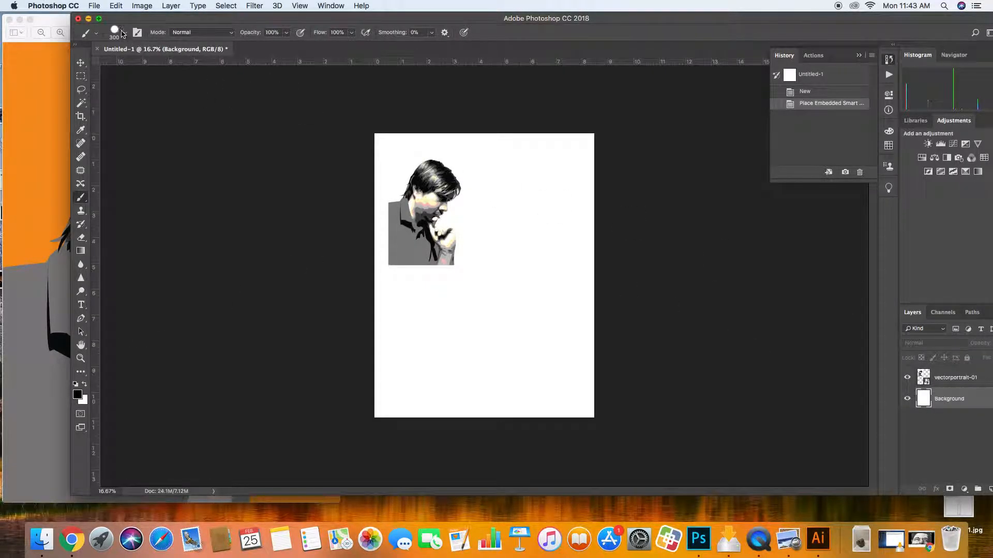
pyautogui.click(125, 33)
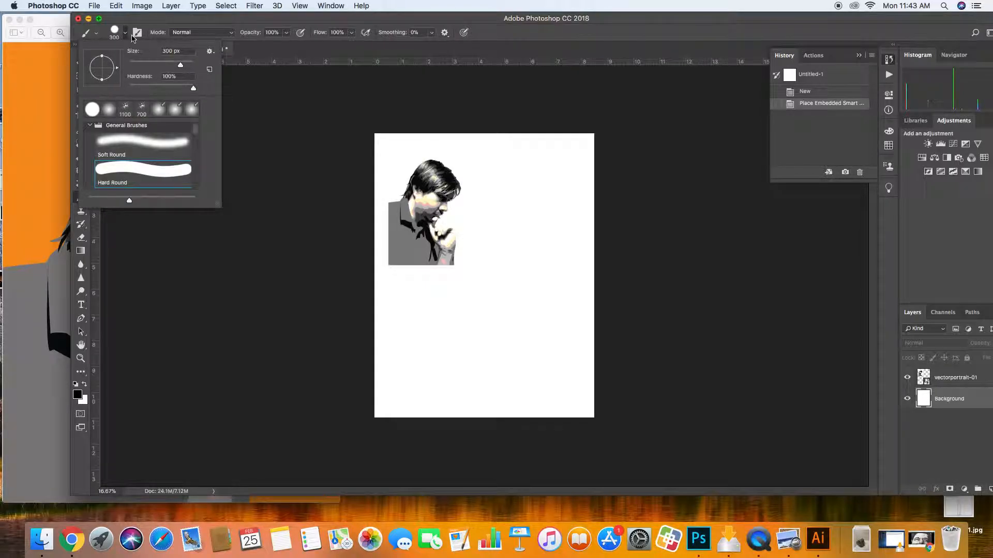
pyautogui.moveTo(146, 64); pyautogui.dragTo(137, 66)
pyautogui.moveTo(140, 66); pyautogui.dragTo(139, 66)
pyautogui.rightClick(357, 102)
pyautogui.click(268, 80)
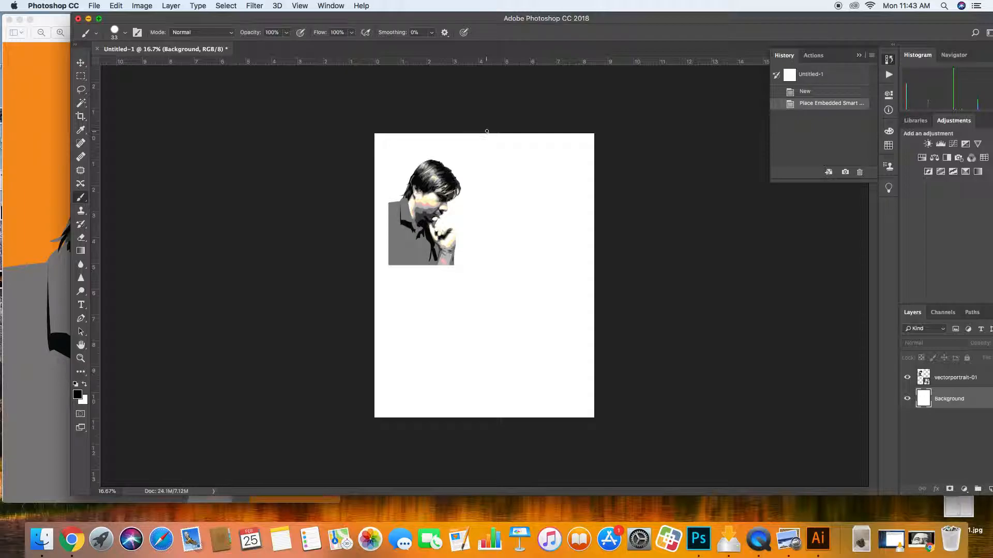
pyautogui.moveTo(487, 131); pyautogui.dragTo(477, 452)
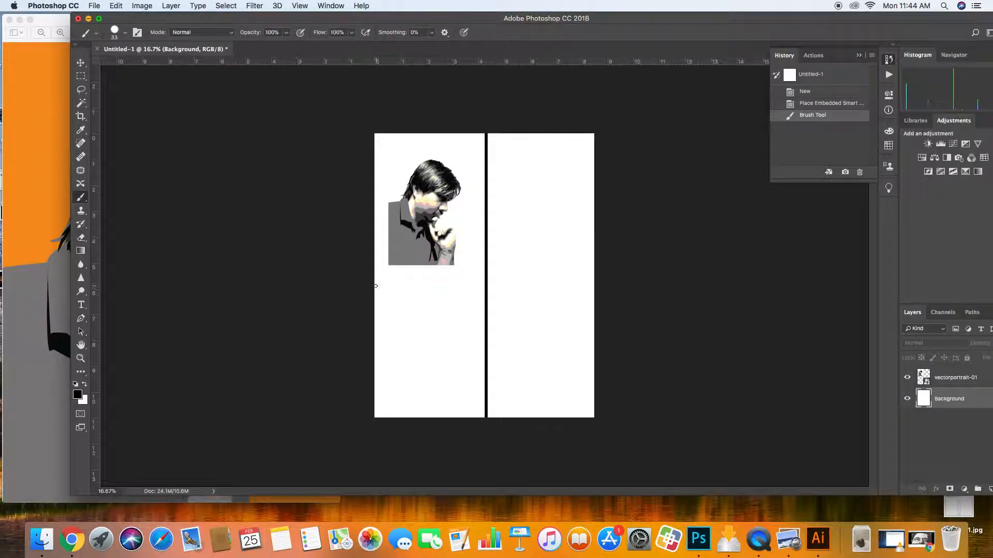
# Try several times to paint a straight horizontal line across the middle of the page, undoing each attempt
pyautogui.moveTo(372, 284); pyautogui.dragTo(495, 285)
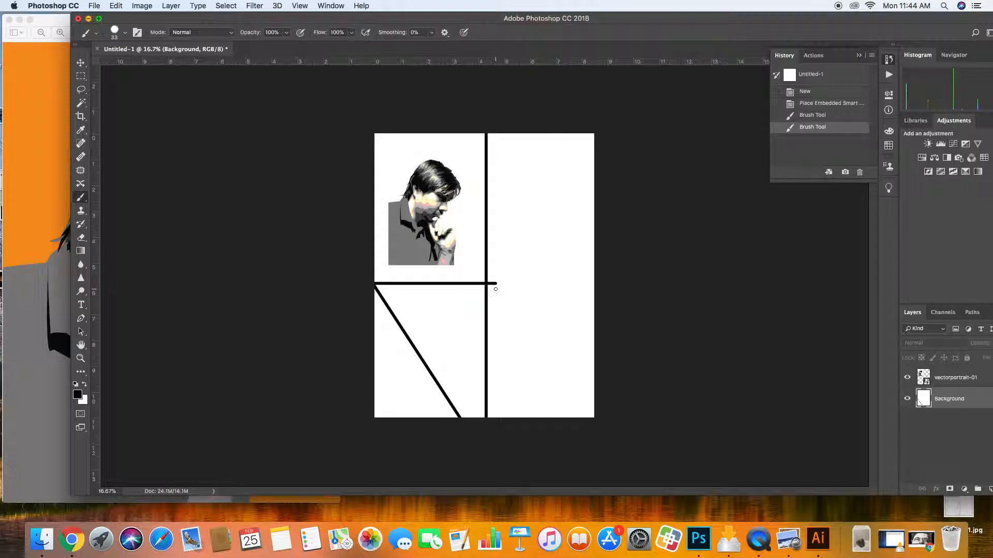
pyautogui.press('super+z')
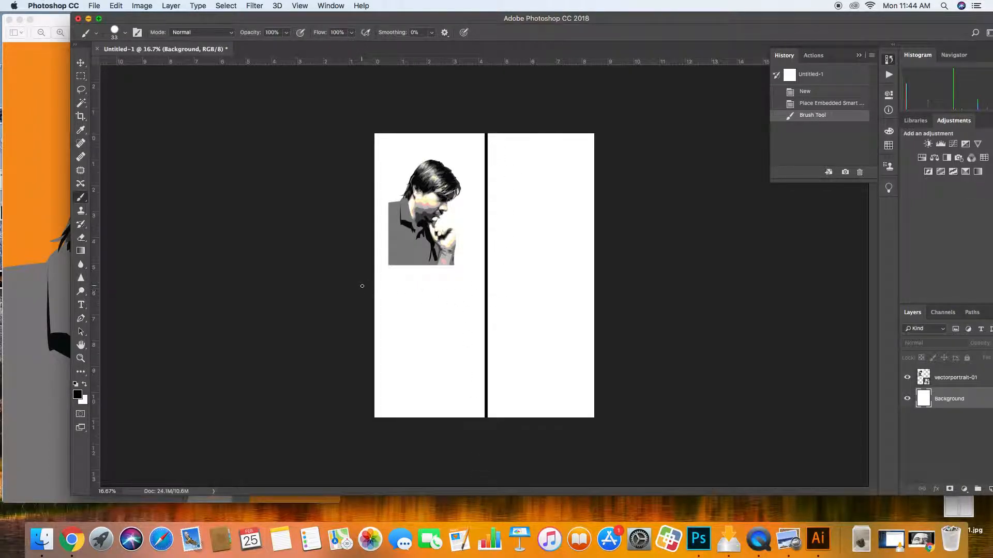
pyautogui.moveTo(360, 285); pyautogui.dragTo(610, 294)
pyautogui.press('super+z')
pyautogui.moveTo(368, 289); pyautogui.dragTo(574, 288)
pyautogui.press('super+z')
pyautogui.moveTo(378, 287); pyautogui.dragTo(603, 292)
pyautogui.press('super+z')
# Paint a black horizontal line across the middle of the page and undo the extra stroke over it
pyautogui.moveTo(371, 286); pyautogui.dragTo(632, 286)
pyautogui.moveTo(350, 286); pyautogui.dragTo(627, 297)
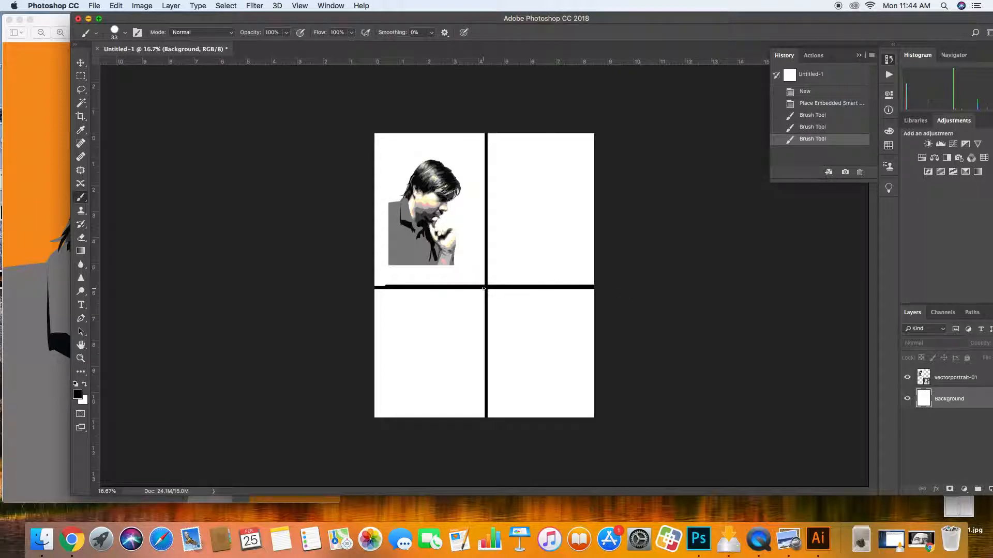
pyautogui.press('super+z')
pyautogui.press('super+z')
pyautogui.press('super+z')
pyautogui.press('super+z')
pyautogui.press('super+z')
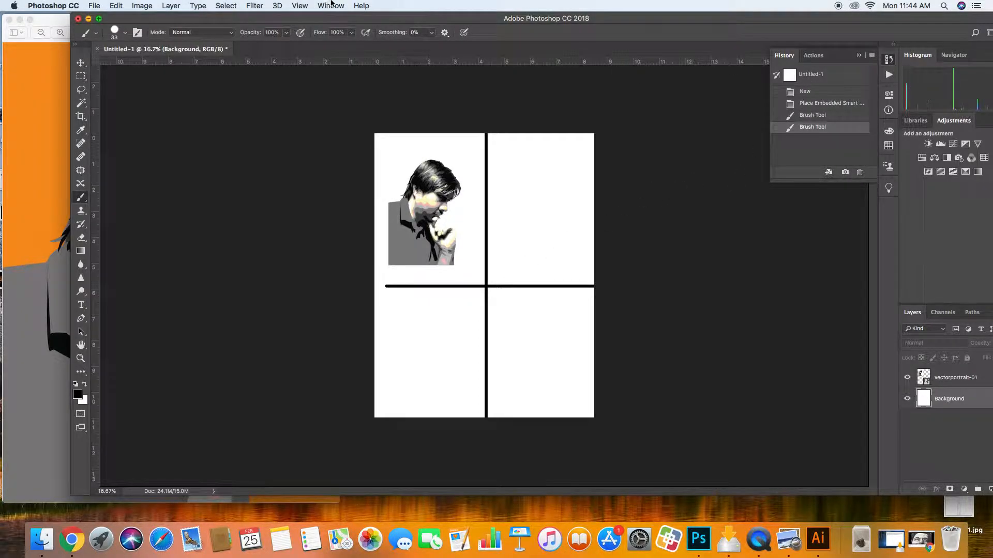
# Step back in the history to the placed portrait state and return to the last brush stroke
pyautogui.click(330, 6)
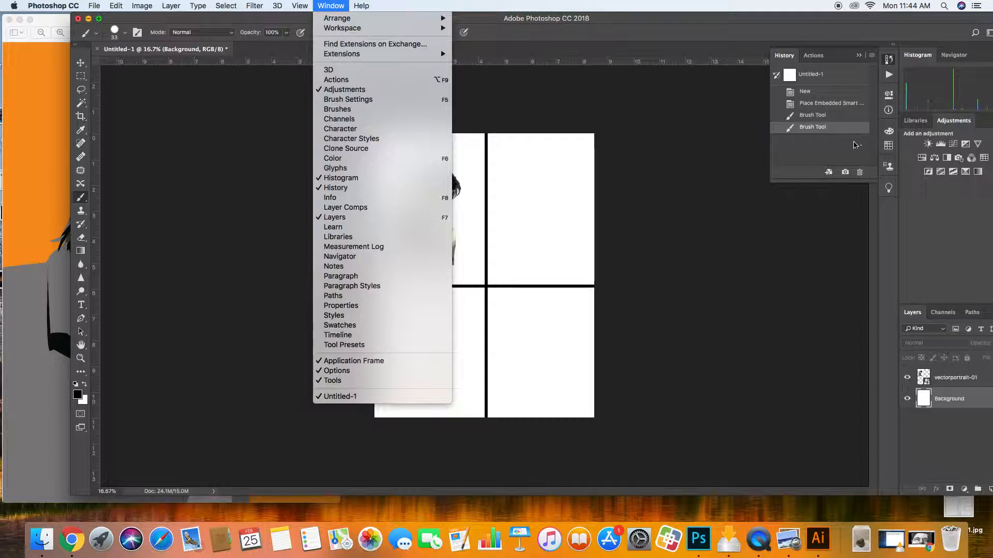
pyautogui.click(456, 184)
pyautogui.click(838, 115)
pyautogui.click(841, 107)
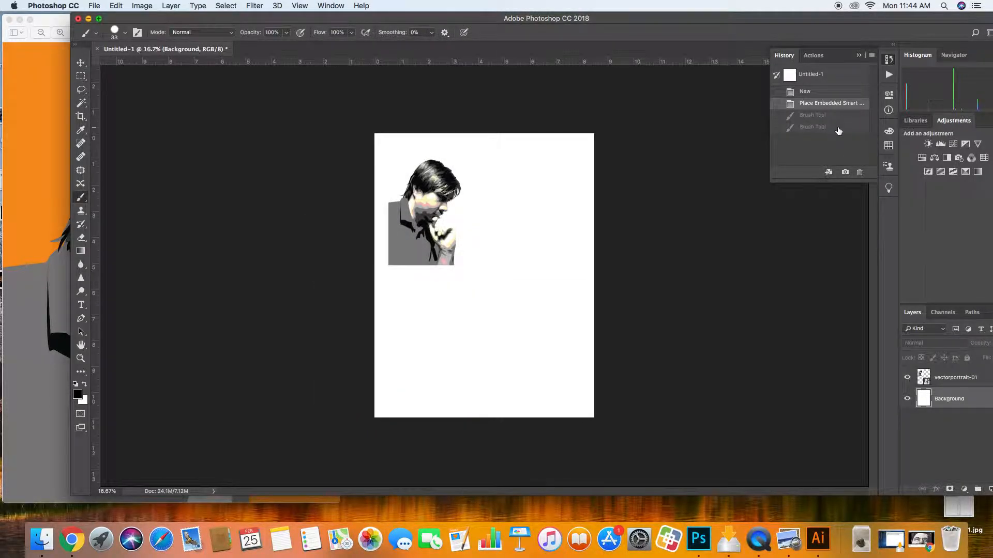
pyautogui.click(839, 129)
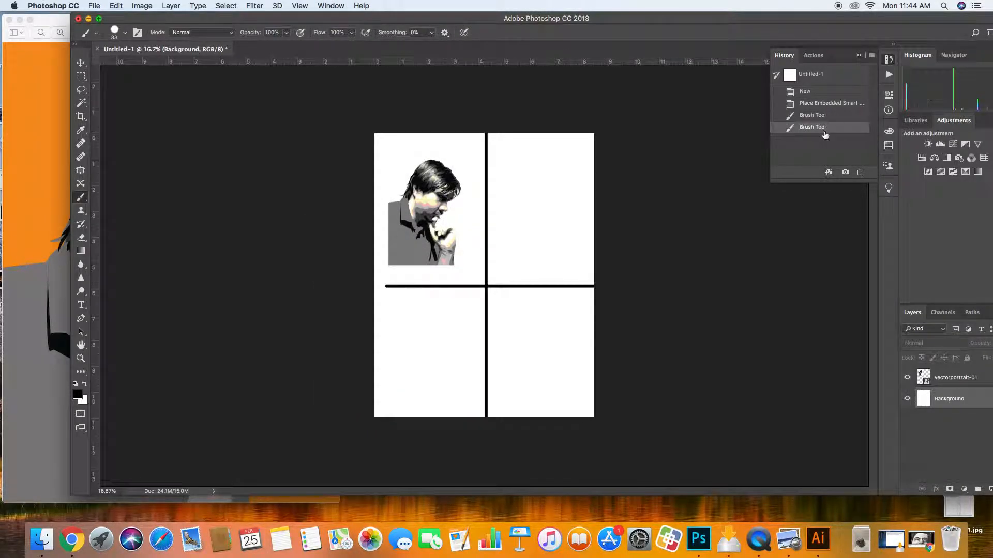
pyautogui.press('super+z')
# Restore the last brush stroke from the history and paint over the horizontal line from one page edge to the other
pyautogui.click(822, 116)
pyautogui.click(823, 128)
pyautogui.moveTo(366, 286); pyautogui.dragTo(642, 295)
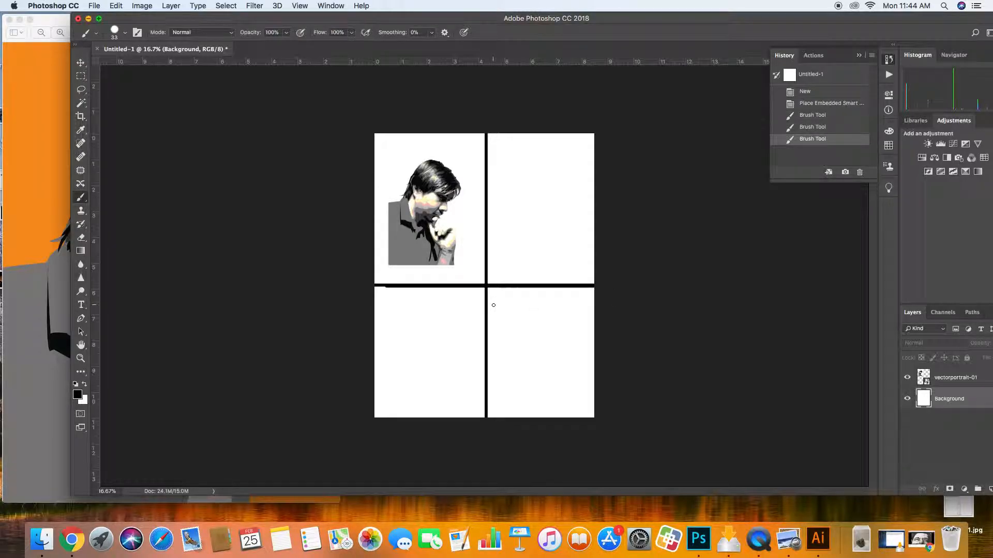
# Select the vectorportrait-01 layer and check the portrait alone by switching the Background layer's visibility off and on
pyautogui.click(951, 378)
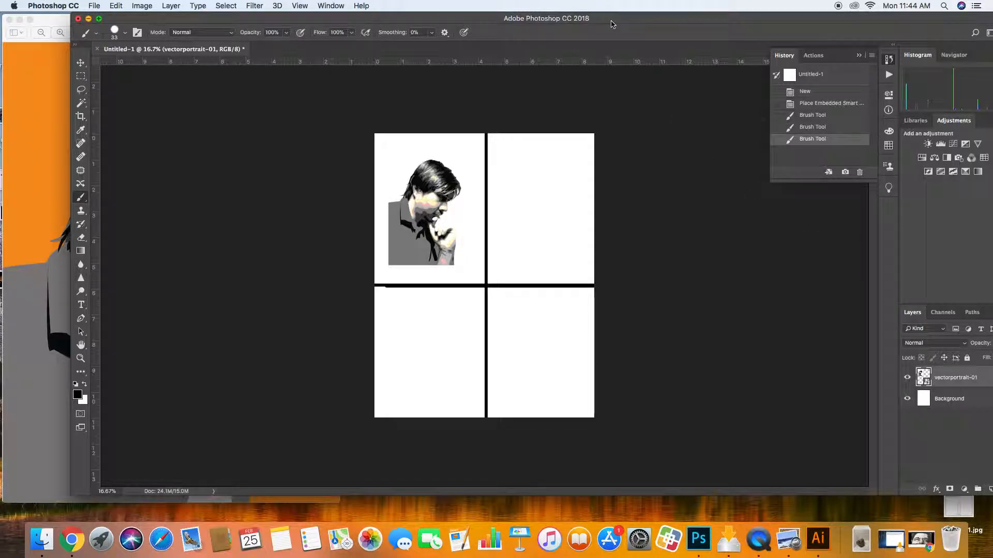
pyautogui.moveTo(614, 23); pyautogui.dragTo(543, 18)
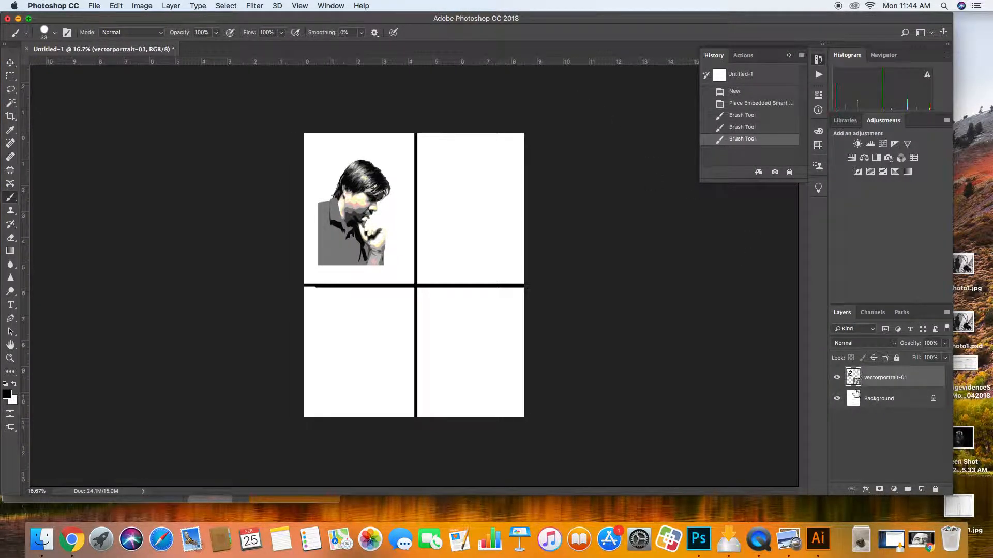
pyautogui.click(837, 398)
pyautogui.click(837, 398)
pyautogui.click(837, 399)
pyautogui.click(837, 399)
# Move the portrait lower in the upper-left quarter and scale it to about 40% with Free Transform
pyautogui.click(10, 62)
pyautogui.moveTo(361, 224)
pyautogui.mouseDown()
pyautogui.moveTo(367, 242)
pyautogui.moveTo(362, 232)
pyautogui.moveTo(374, 233)
pyautogui.mouseUp()
pyautogui.press('super+t')
pyautogui.moveTo(322, 152); pyautogui.dragTo(316, 175)
pyautogui.moveTo(351, 225); pyautogui.dragTo(341, 222)
pyautogui.moveTo(338, 222); pyautogui.dragTo(338, 222)
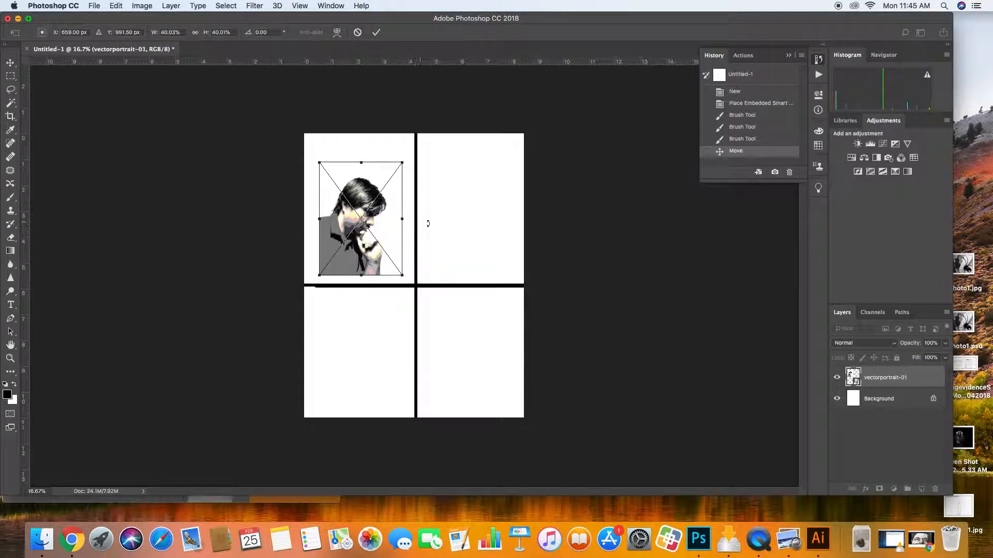
pyautogui.press('Return')
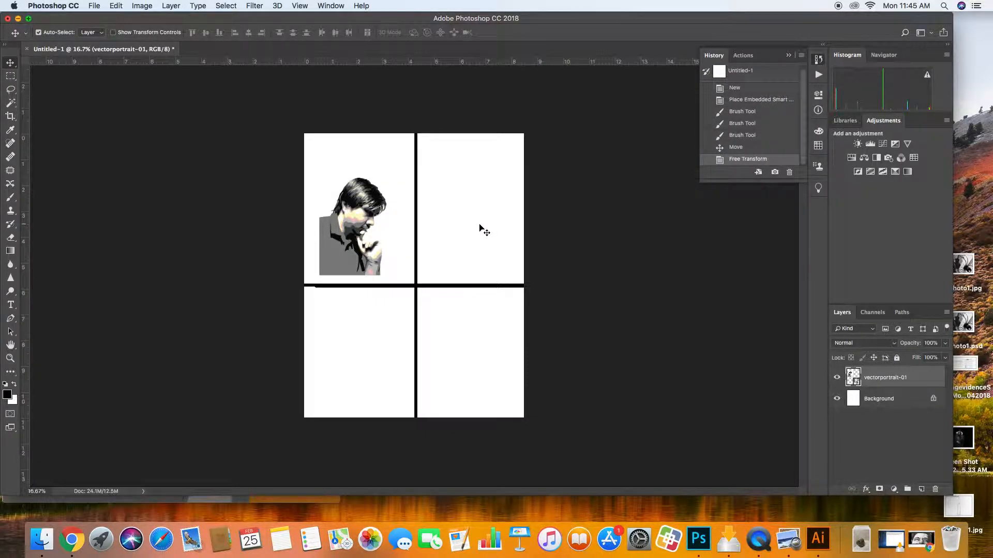
# Move the portrait against the page's left edge and the horizontal line, and enlarge it to about 49% with Free Transform
pyautogui.moveTo(340, 246); pyautogui.dragTo(333, 256)
pyautogui.press('super+t')
pyautogui.moveTo(387, 168); pyautogui.dragTo(406, 145)
pyautogui.press('Return')
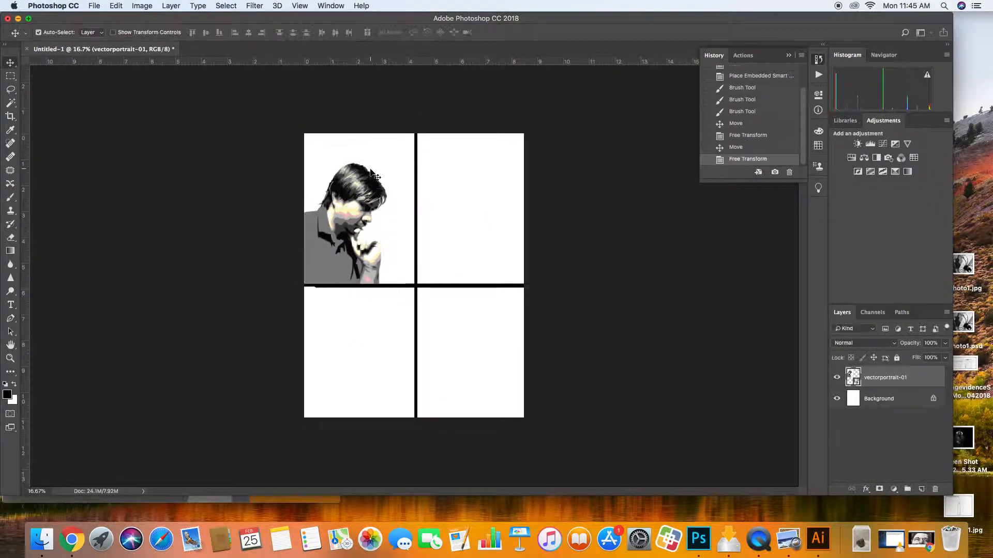
# Reposition the portrait and adjust it with Free Transform so it sits flush with the left page edge and the horizontal line
pyautogui.moveTo(346, 241)
pyautogui.mouseDown()
pyautogui.moveTo(357, 222)
pyautogui.moveTo(356, 231)
pyautogui.mouseUp()
pyautogui.hotkey('ctrl', 't')
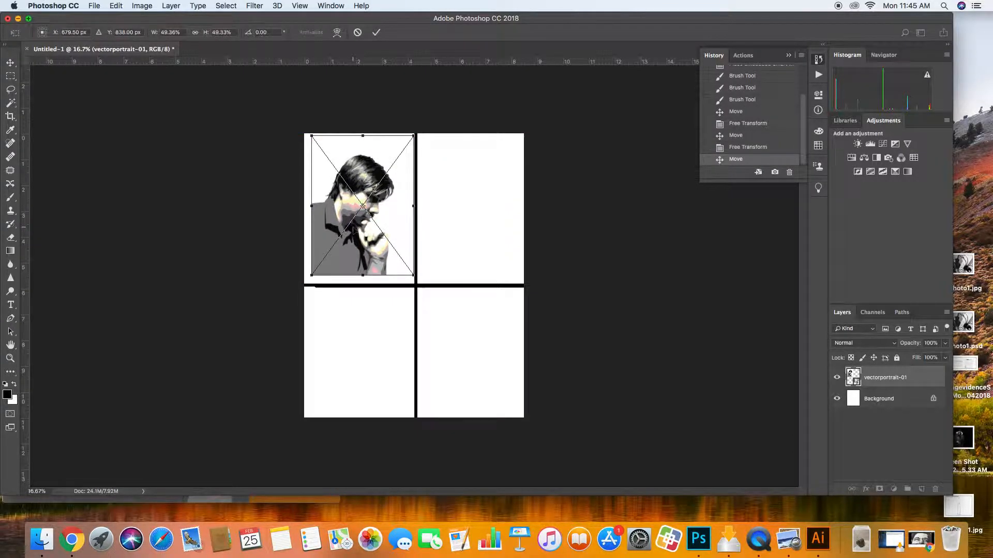
pyautogui.moveTo(416, 276); pyautogui.dragTo(354, 270)
pyautogui.moveTo(389, 174); pyautogui.dragTo(365, 174)
pyautogui.press('Return')
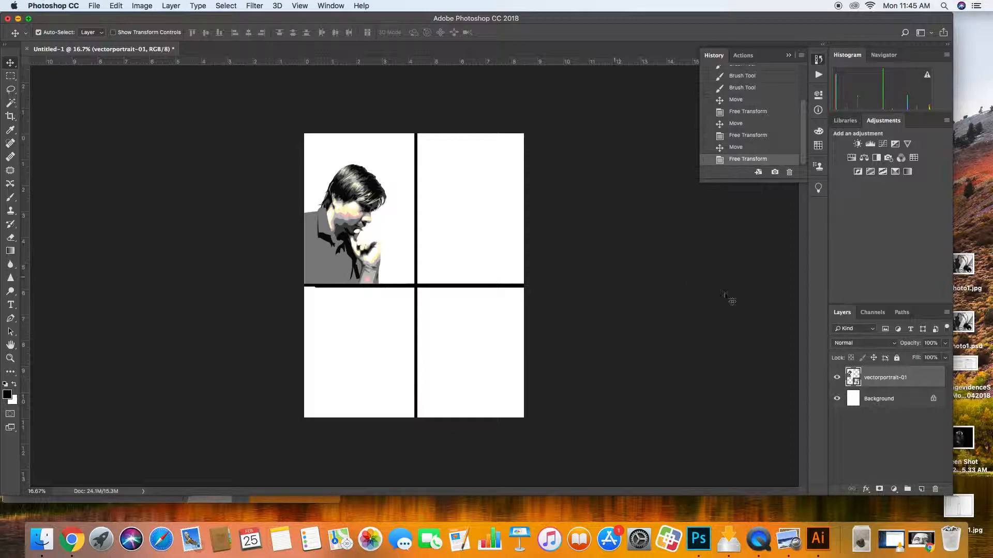
pyautogui.rightClick(887, 374)
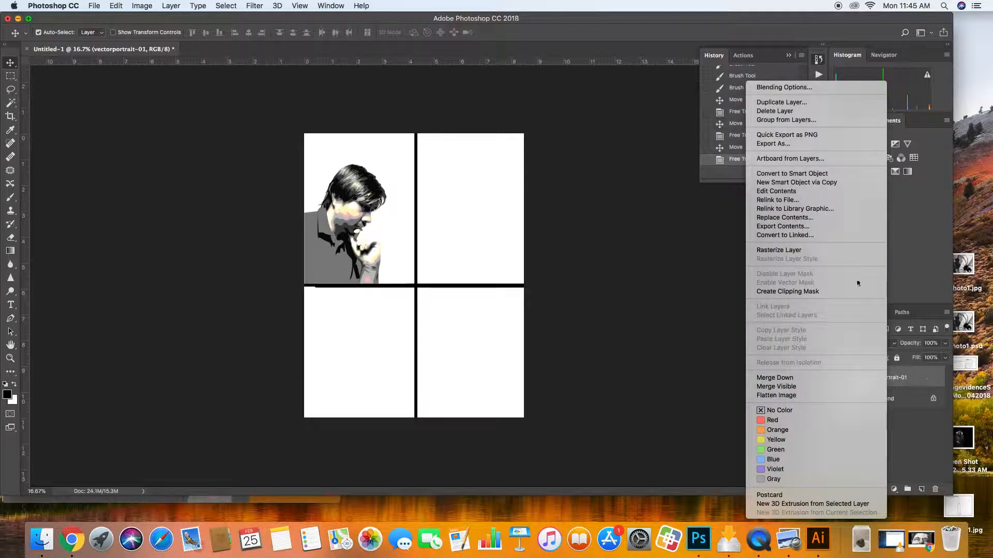
pyautogui.click(924, 382)
pyautogui.rightClick(850, 374)
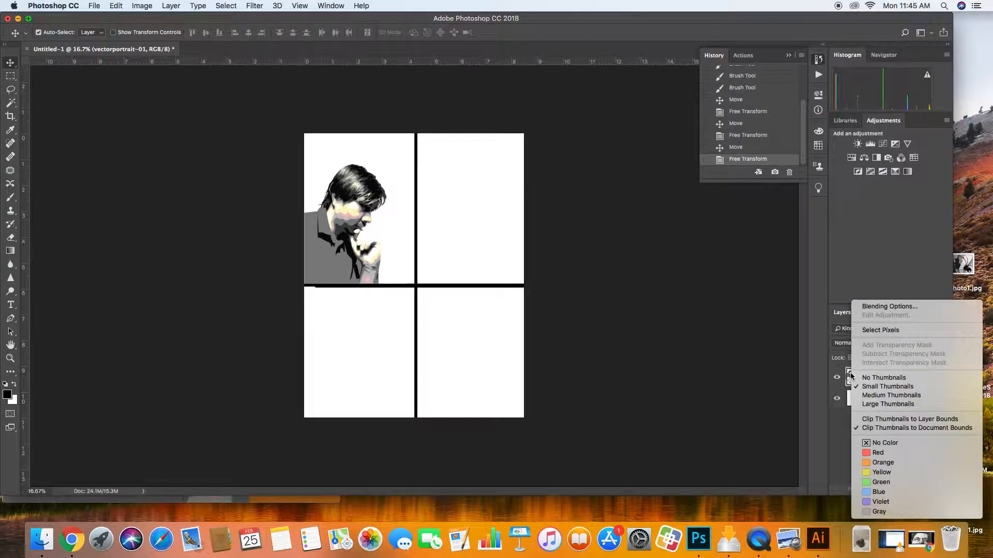
pyautogui.click(843, 305)
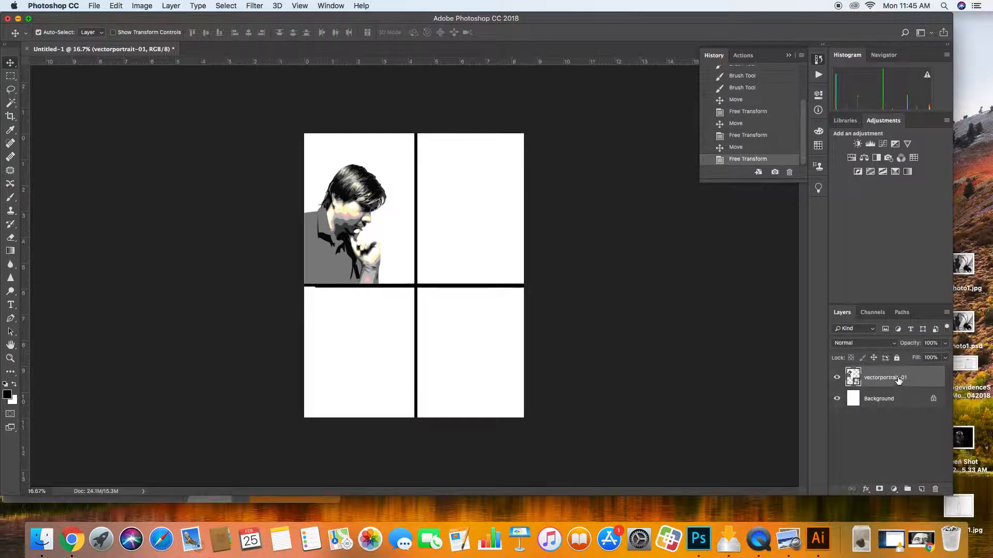
# Duplicate the vectorportrait-01 layer, moving the copy into the upper-right panel and shrinking it to about 39% with Free Transform
pyautogui.rightClick(900, 379)
pyautogui.click(791, 102)
pyautogui.click(590, 218)
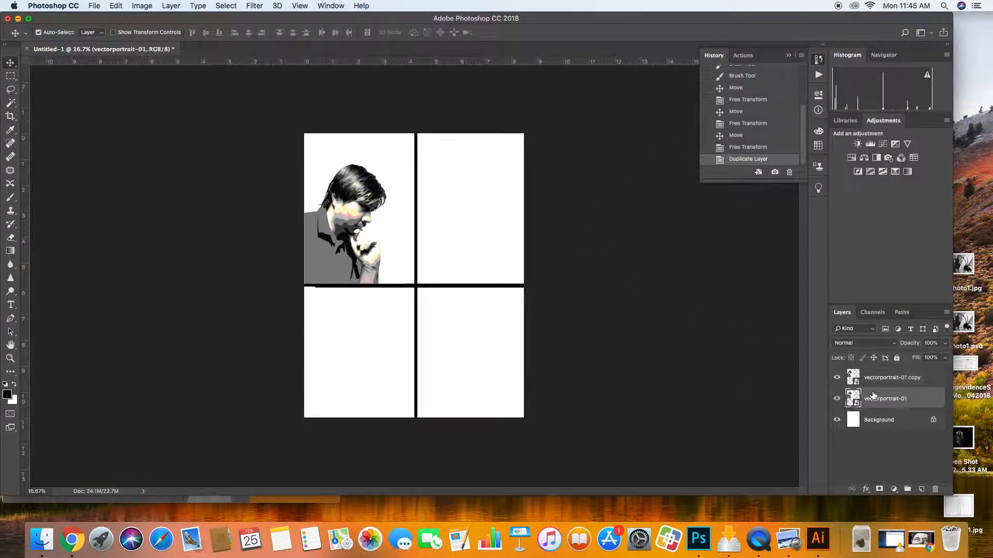
pyautogui.moveTo(359, 253); pyautogui.dragTo(432, 245)
pyautogui.press('super+t')
pyautogui.moveTo(523, 282); pyautogui.dragTo(481, 252)
pyautogui.press('Return')
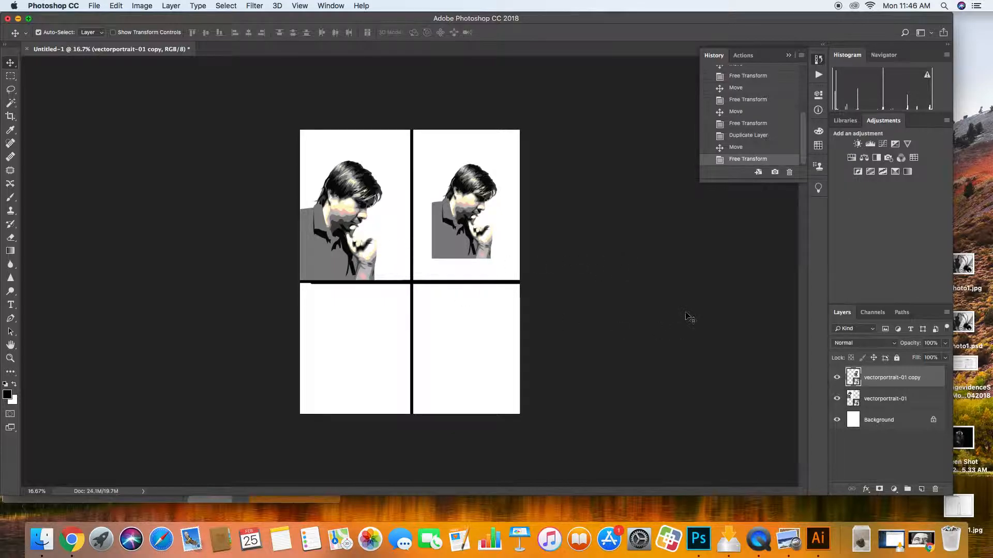
# Duplicate the vectorportrait-01 layer again and fit the copy inside the lower-left panel, below the horizontal line, with Free Transform
pyautogui.click(886, 399)
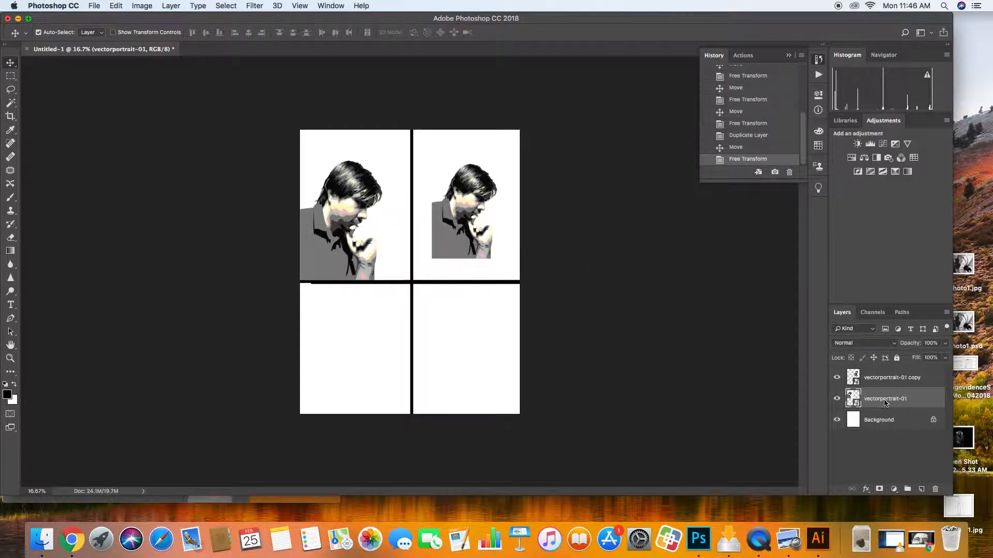
pyautogui.rightClick(885, 398)
pyautogui.click(799, 103)
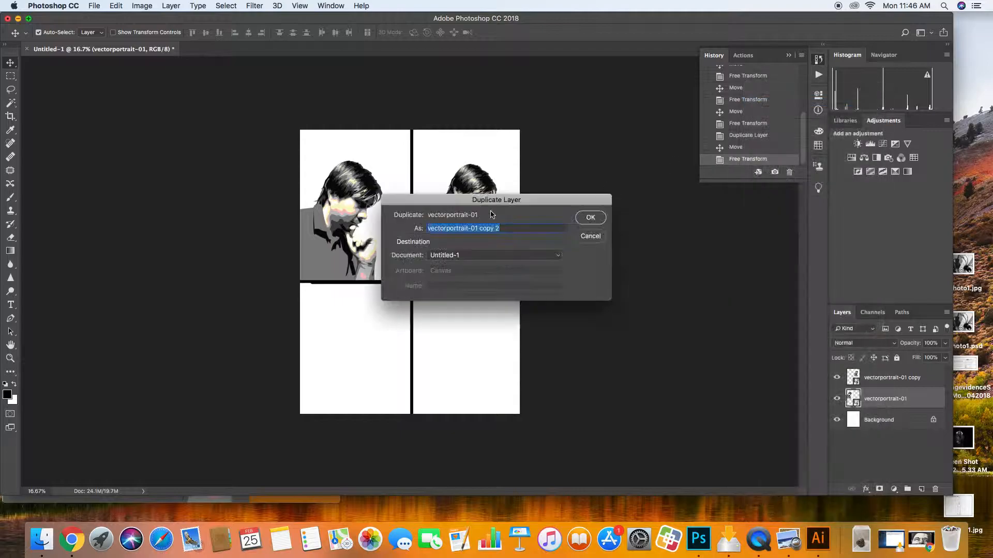
pyautogui.click(582, 224)
pyautogui.moveTo(318, 244); pyautogui.dragTo(319, 383)
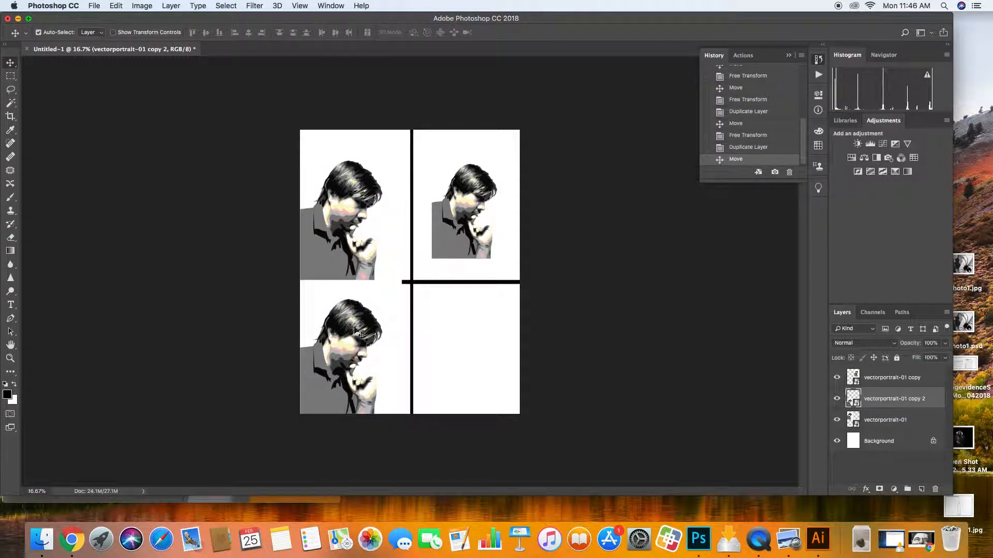
pyautogui.hotkey('ctrl', 't')
pyautogui.moveTo(404, 282)
pyautogui.mouseDown()
pyautogui.moveTo(393, 292)
pyautogui.moveTo(410, 283)
pyautogui.mouseUp()
pyautogui.press('Return')
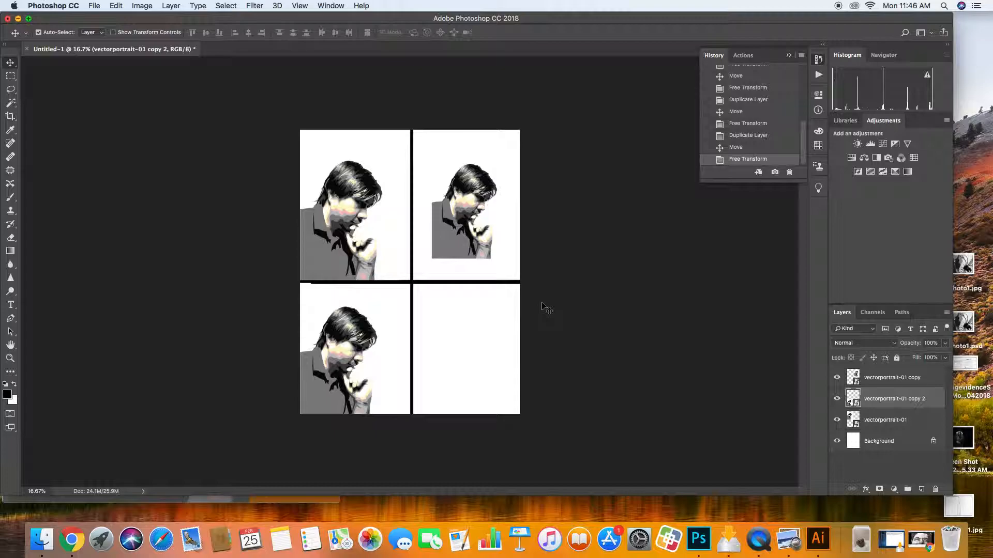
# Duplicate the vectorportrait-01 copy layer as vectorportrait-01 copy 3
pyautogui.click(885, 382)
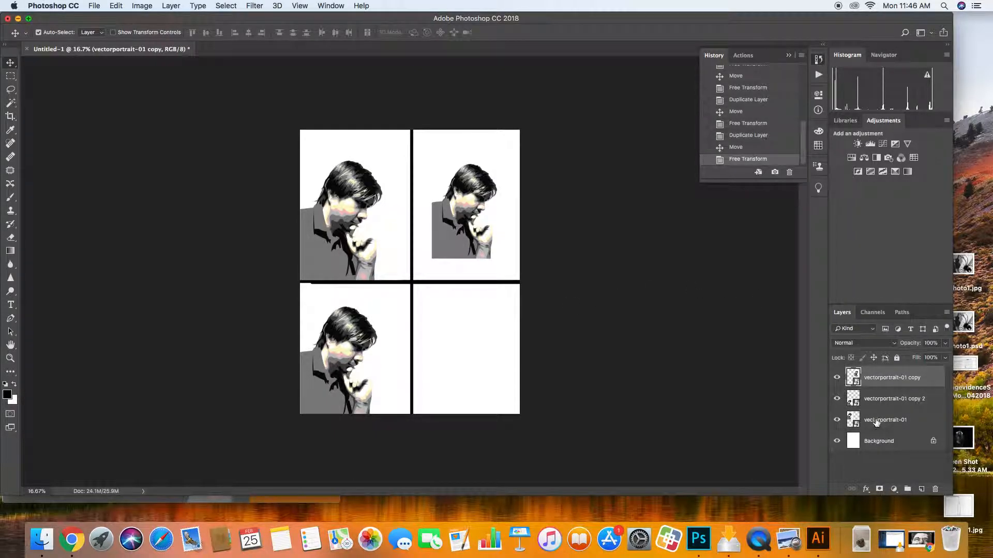
pyautogui.rightClick(900, 381)
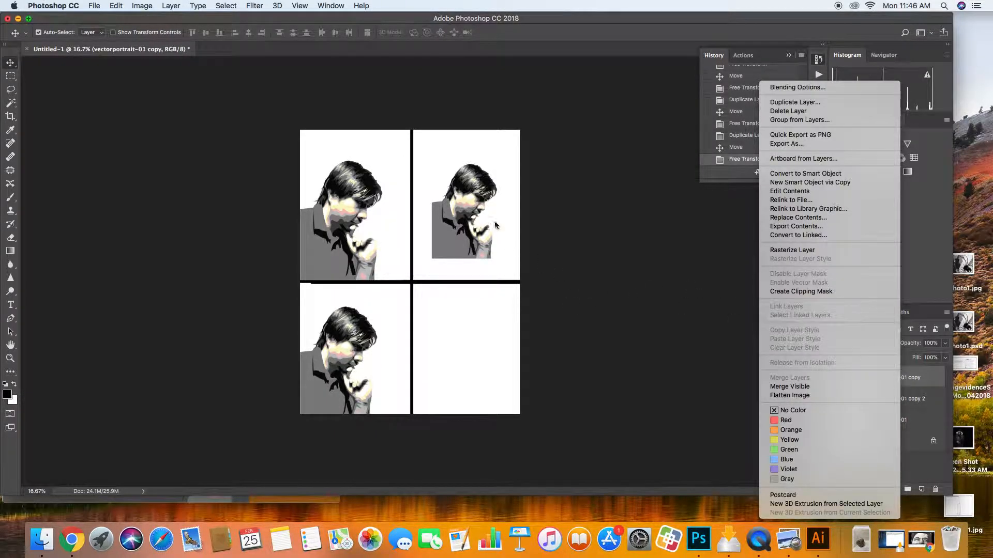
pyautogui.click(786, 103)
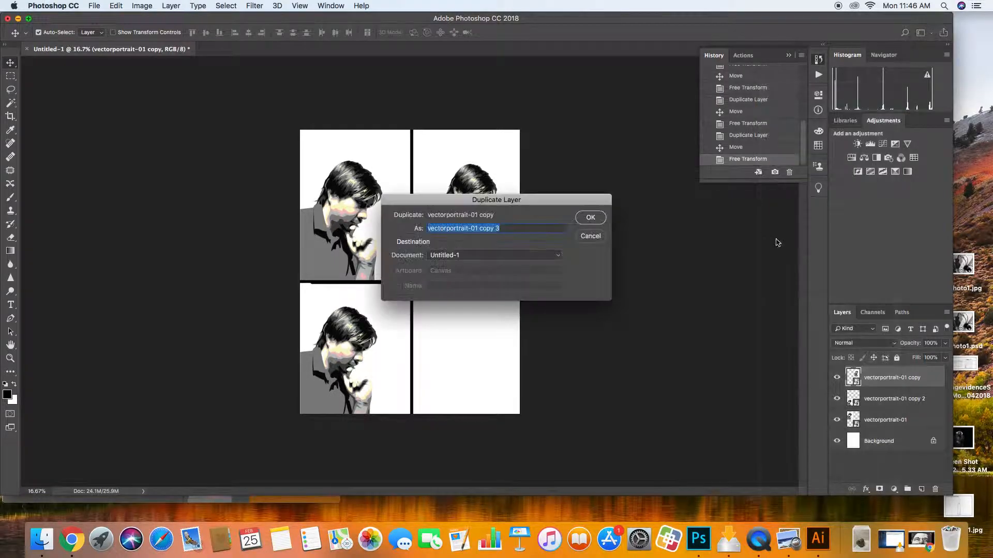
pyautogui.click(590, 217)
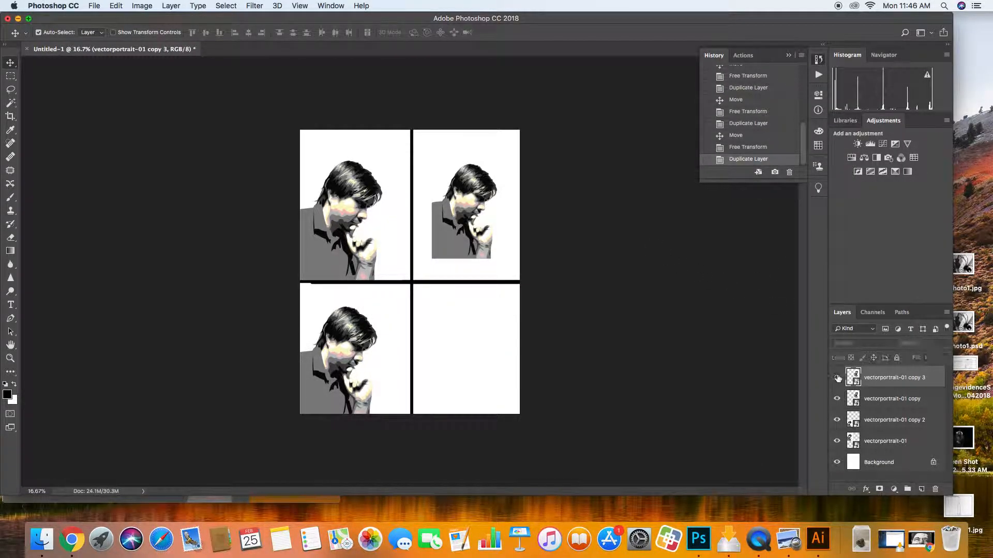
# Switch the vectorportrait-01 copy 2 layer's visibility off and on repeatedly to identify which portrait it holds
pyautogui.click(837, 420)
pyautogui.click(837, 421)
pyautogui.click(837, 420)
pyautogui.click(837, 420)
pyautogui.click(837, 421)
pyautogui.click(837, 421)
pyautogui.click(837, 421)
pyautogui.click(837, 421)
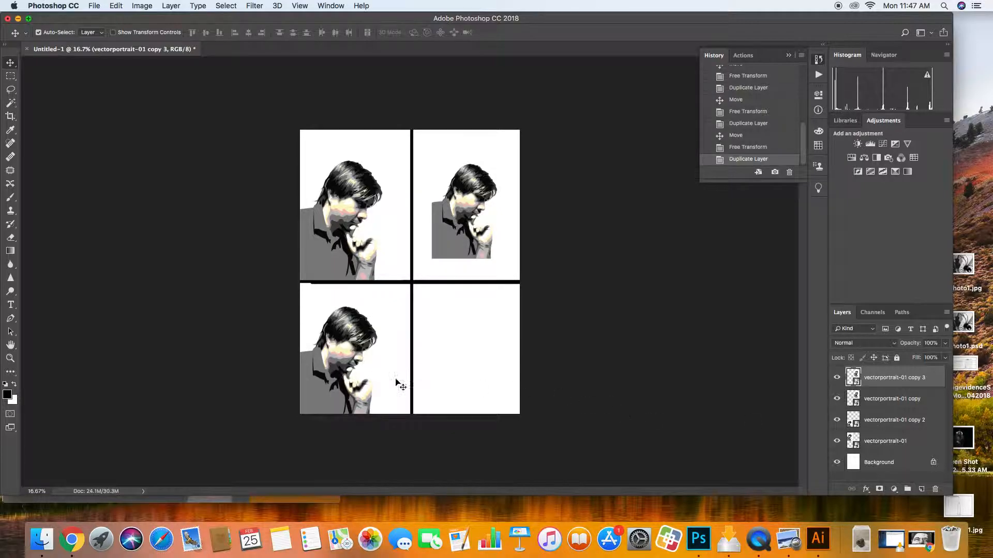
# Try shifting the lower-left and upper-left portraits on their own layers, undoing each move
pyautogui.click(334, 355)
pyautogui.moveTo(315, 341); pyautogui.dragTo(340, 340)
pyautogui.press('super+z')
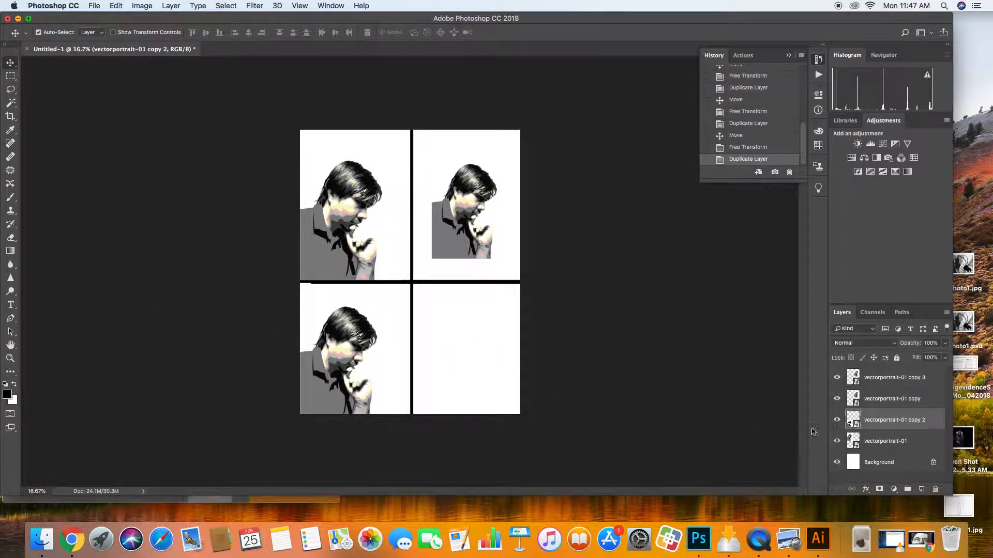
pyautogui.click(893, 443)
pyautogui.click(837, 441)
pyautogui.click(837, 441)
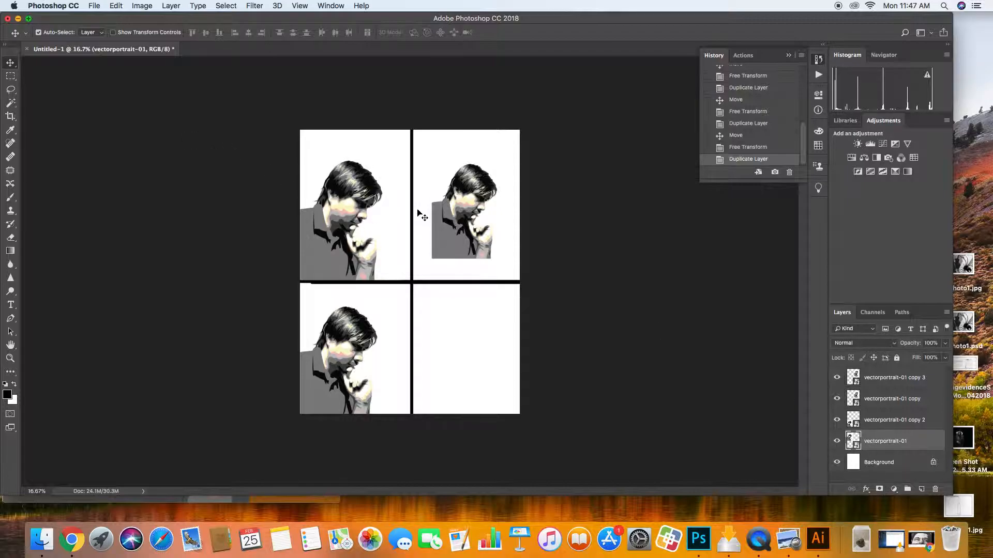
pyautogui.moveTo(368, 238)
pyautogui.mouseDown()
pyautogui.moveTo(431, 235)
pyautogui.moveTo(377, 236)
pyautogui.mouseUp()
pyautogui.press('super+z')
# Move the vectorportrait-01 copy 3 portrait into the empty lower-right panel
pyautogui.click(882, 381)
pyautogui.moveTo(464, 221); pyautogui.dragTo(449, 365)
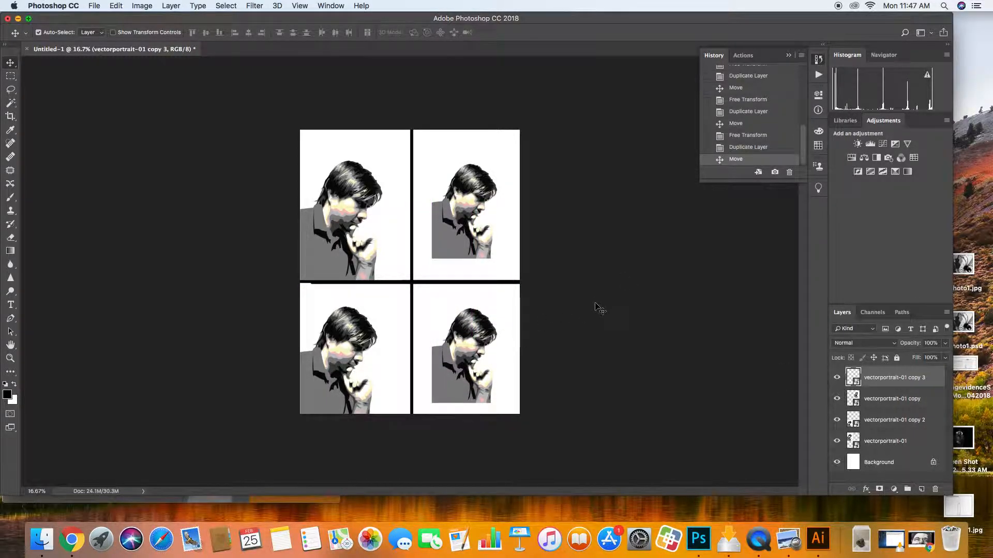
# Try stretching the lower-right portrait wider and taller with Free Transform, undoing each distortion
pyautogui.press('super+t')
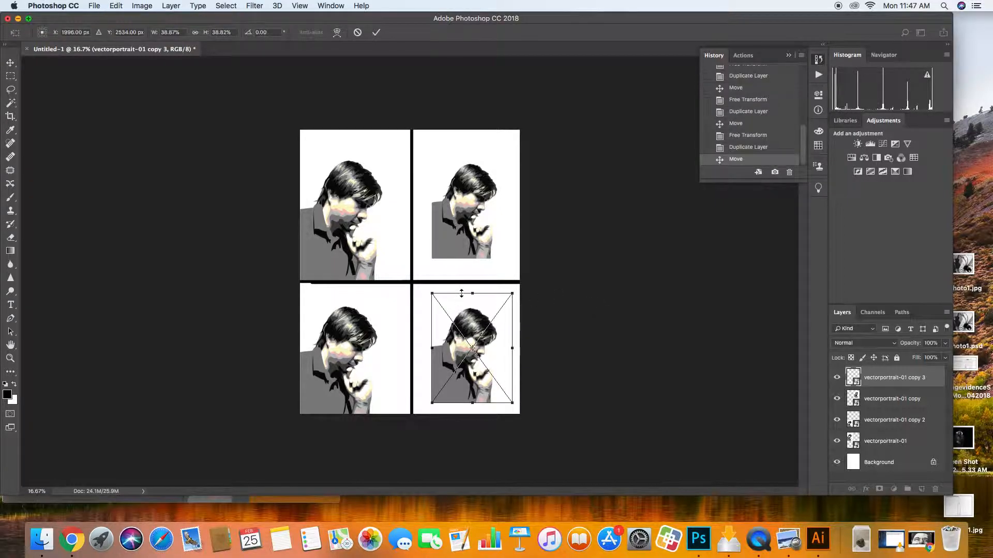
pyautogui.moveTo(427, 292); pyautogui.dragTo(336, 300)
pyautogui.press('Return')
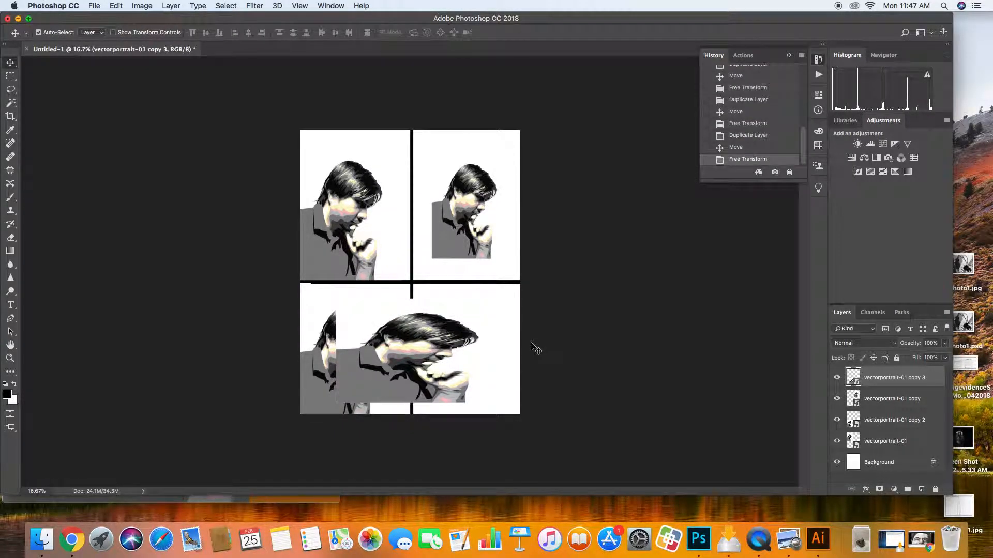
pyautogui.press('super+z')
pyautogui.press('super+t')
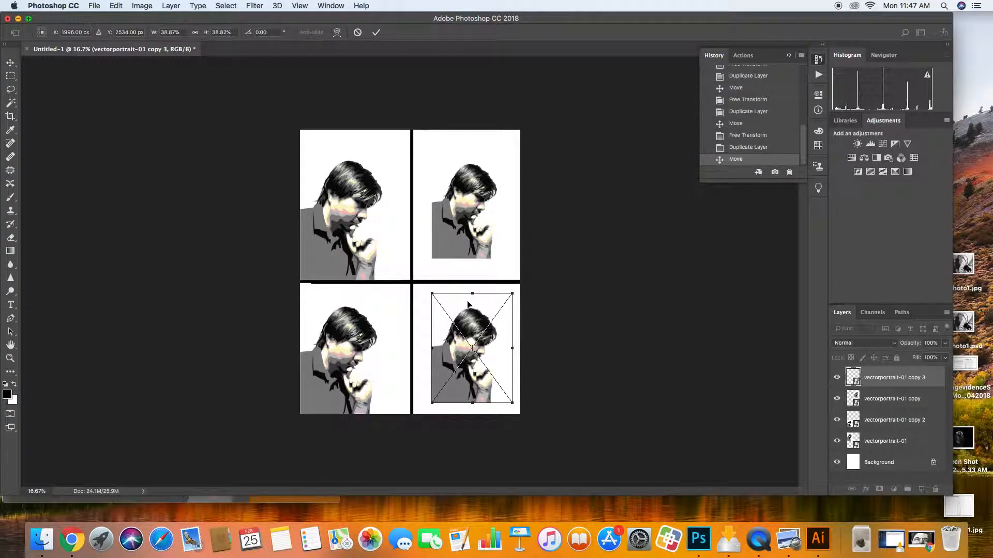
pyautogui.moveTo(472, 293); pyautogui.dragTo(472, 193)
pyautogui.press('Return')
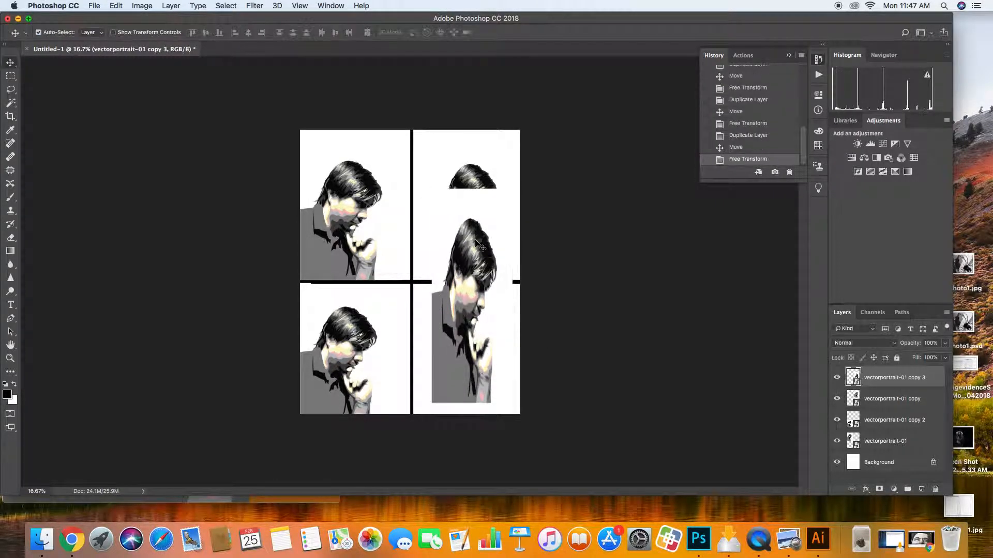
pyautogui.press('super+z')
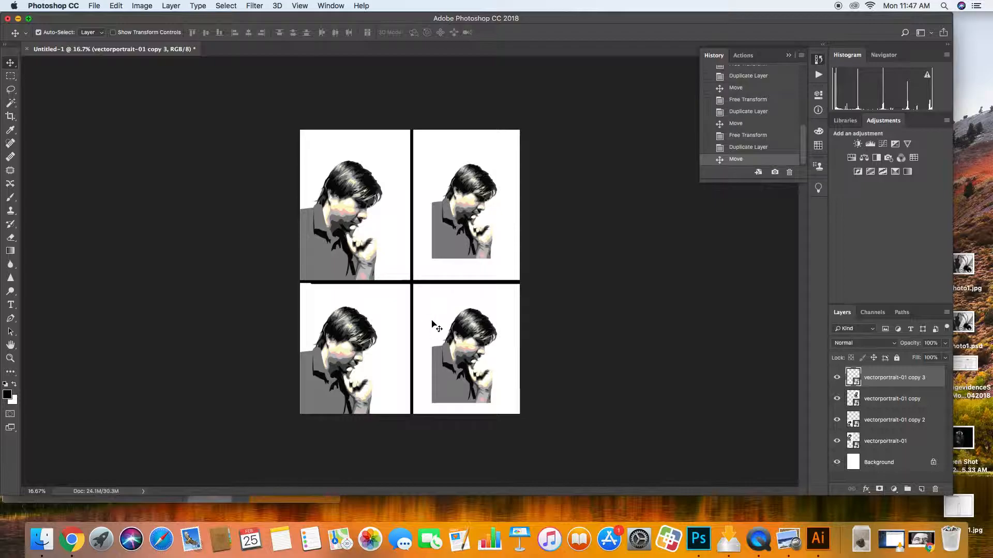
# Rotate the lower-right portrait counter-clockwise with Free Transform so it sits tilted in its panel
pyautogui.press('super+t')
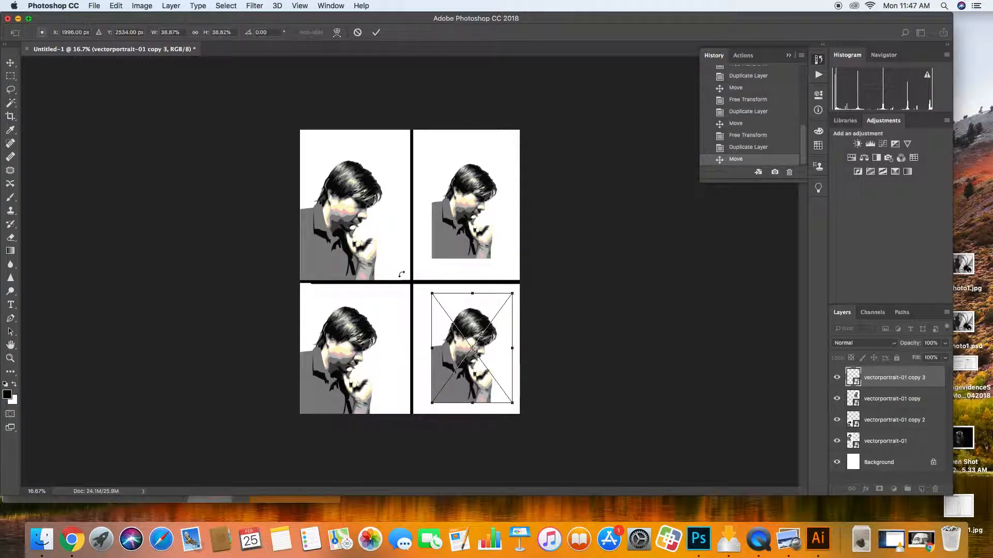
pyautogui.moveTo(422, 285); pyautogui.dragTo(462, 310)
pyautogui.press('Return')
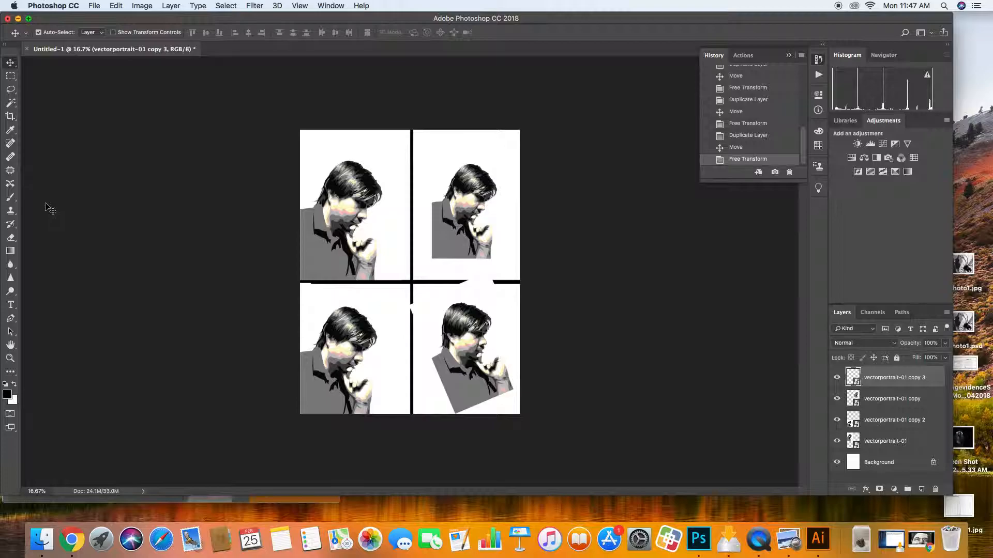
# Rasterize the vectorportrait-01 copy 3 layer and paint black over the gaps in the horizontal and vertical dividing lines with the Brush tool
pyautogui.click(10, 198)
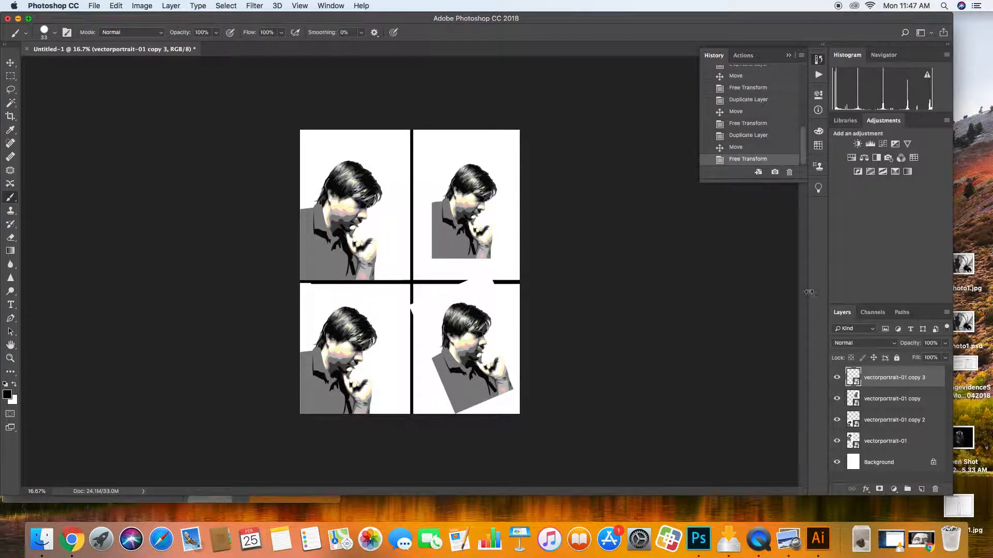
pyautogui.click(469, 289)
pyautogui.click(570, 186)
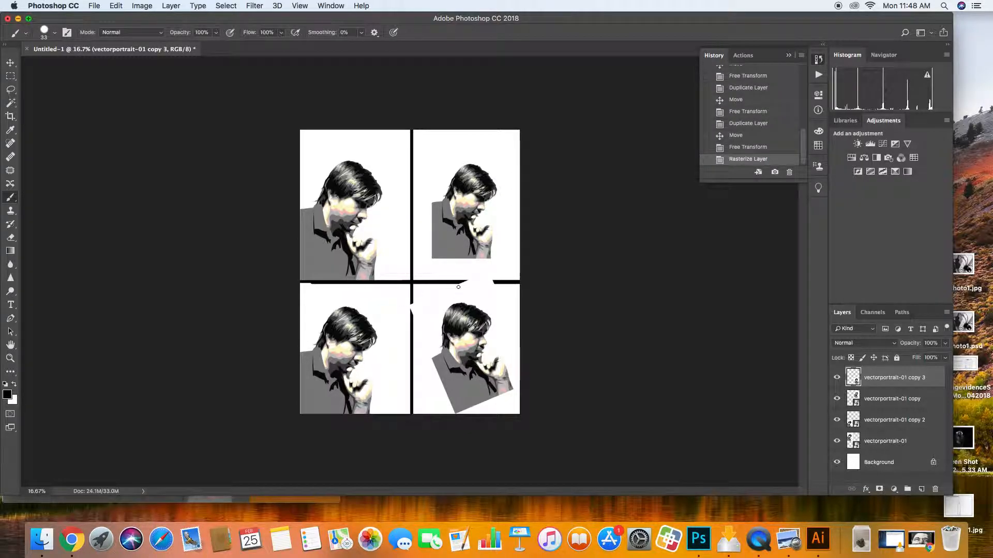
pyautogui.moveTo(455, 283); pyautogui.dragTo(501, 283)
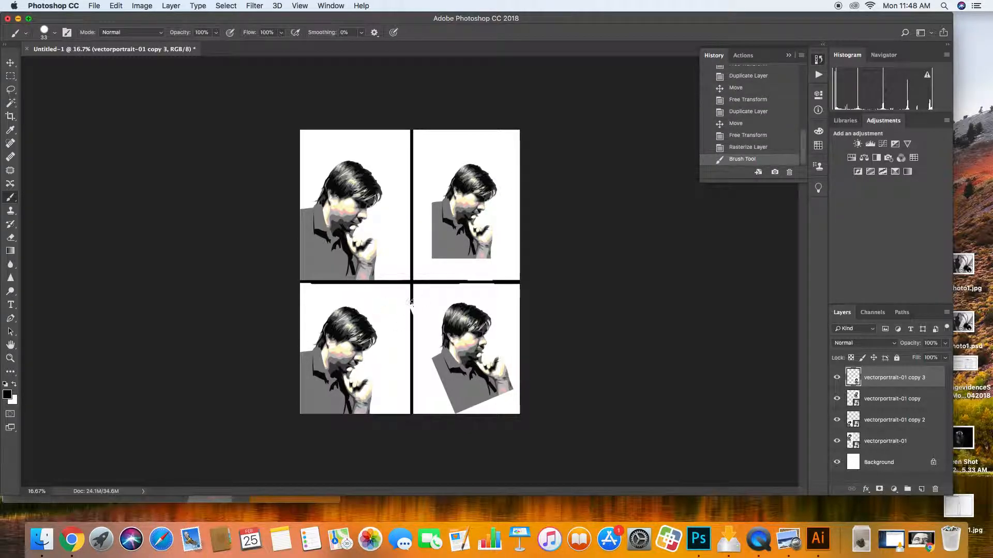
pyautogui.moveTo(412, 302); pyautogui.dragTo(412, 335)
pyautogui.press('super+z')
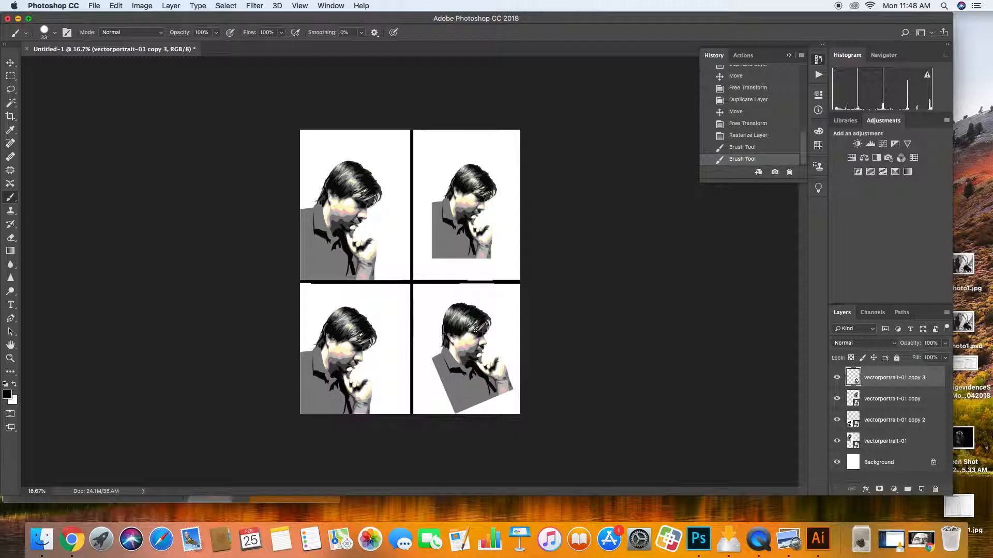
pyautogui.press('super+equal')
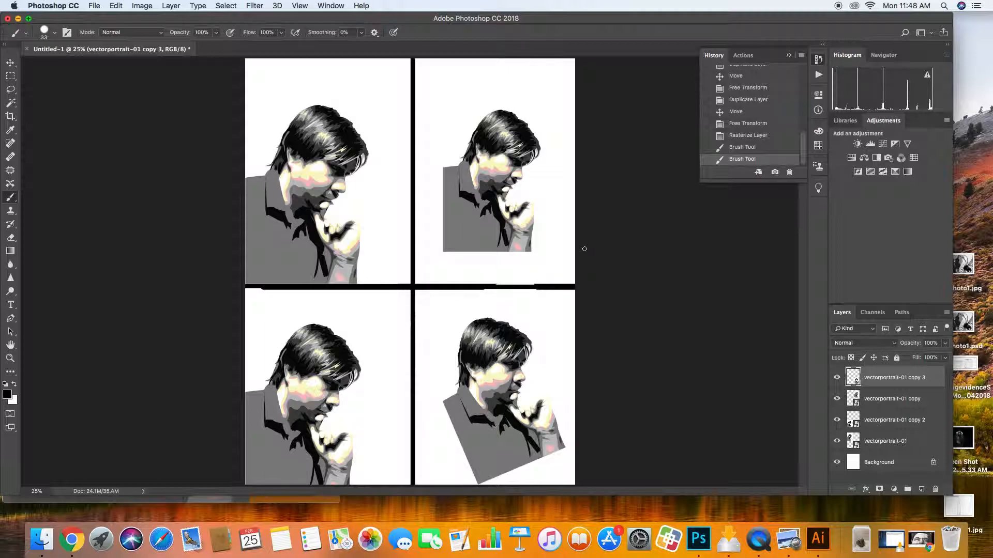
pyautogui.press('super+minus')
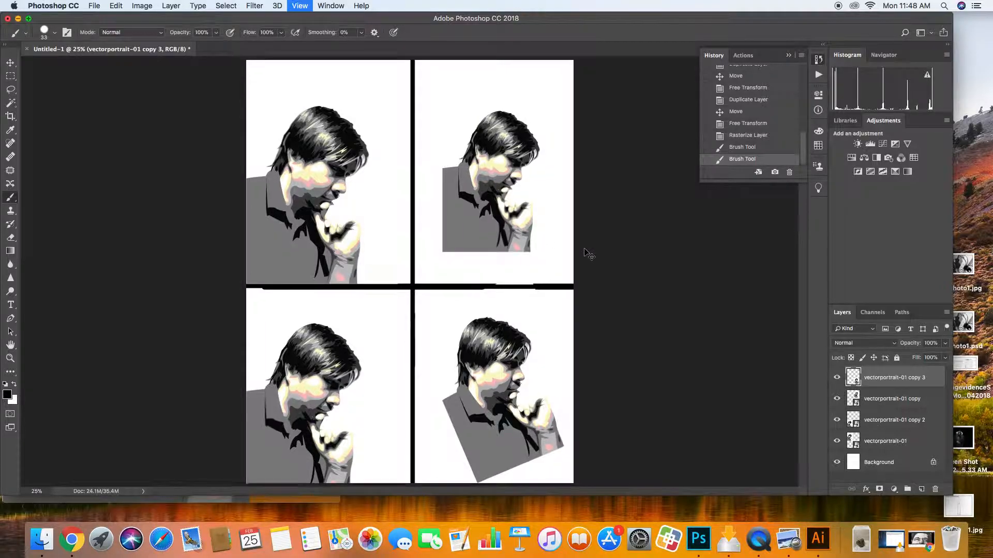
pyautogui.press('super+plus')
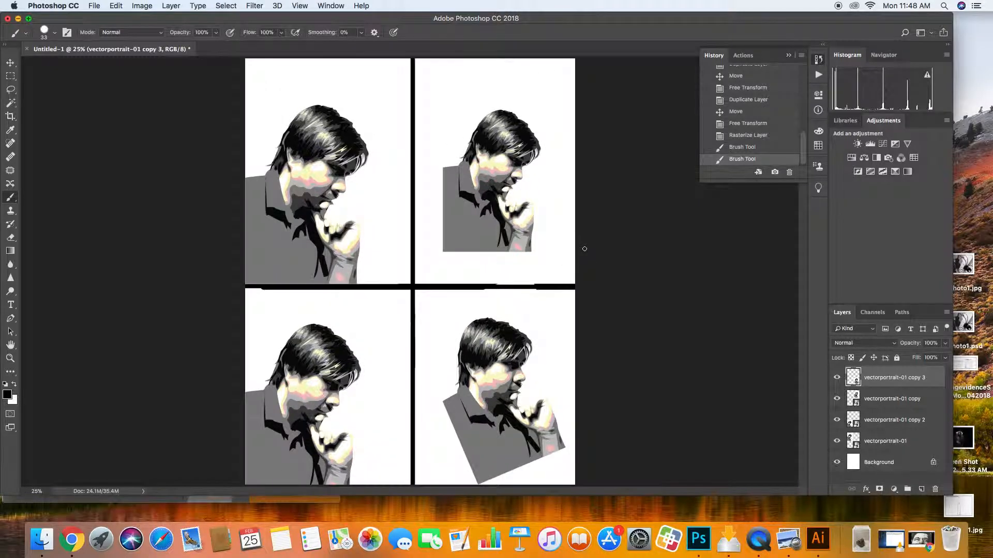
# Save the document to the Desktop in Photoshop format as template.psd, keeping Maximize Compatibility on
pyautogui.click(94, 5)
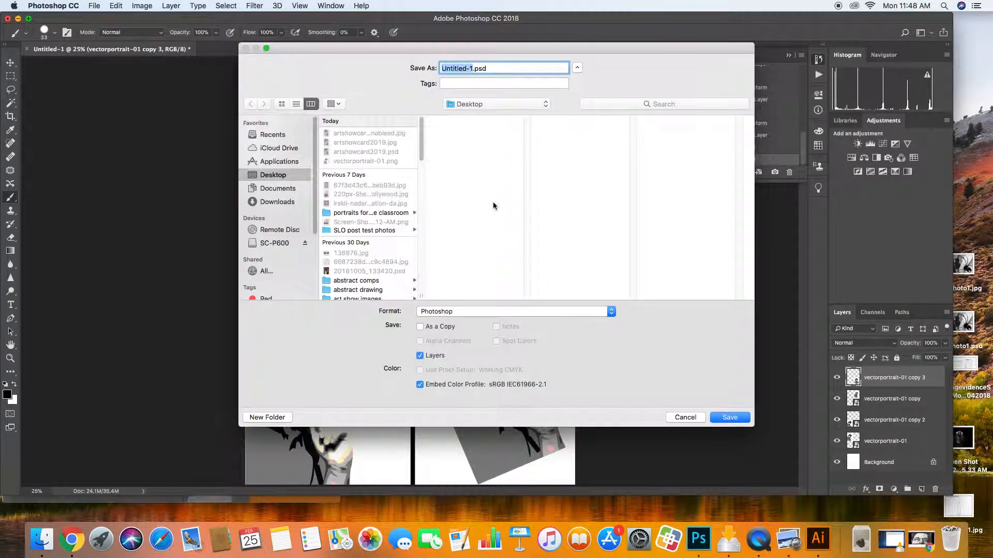
pyautogui.write('templa')
pyautogui.click(723, 418)
pyautogui.click(744, 420)
pyautogui.click(622, 219)
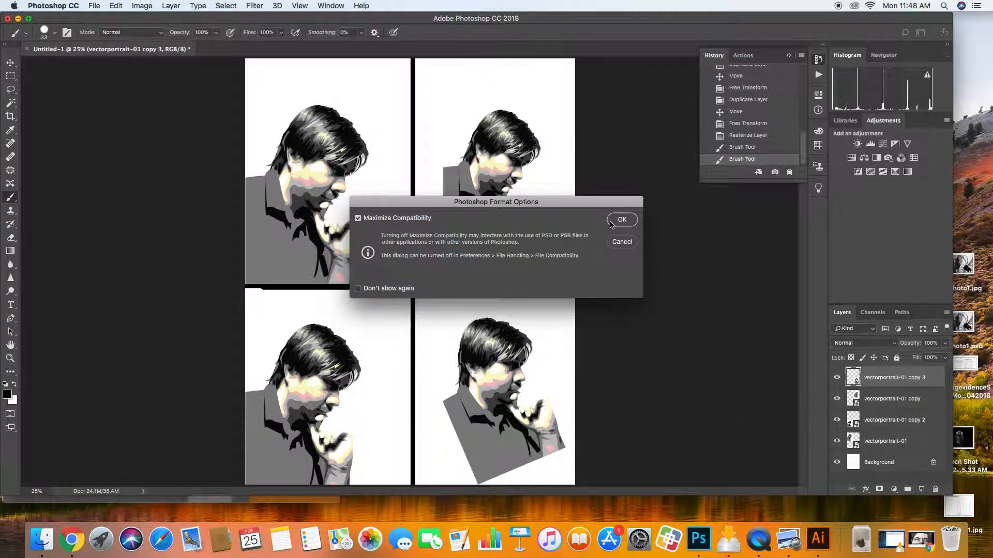
# Save a JPEG copy to the Desktop as template.jpg at Maximum quality 12 with the Baseline ("Standard") format option
pyautogui.click(94, 6)
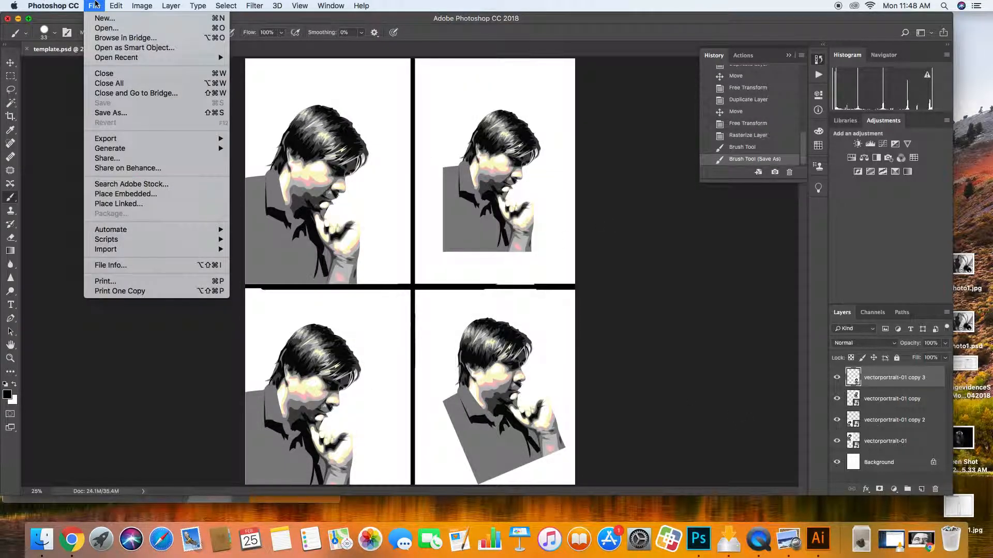
pyautogui.press('Escape')
pyautogui.press('super+shift+s')
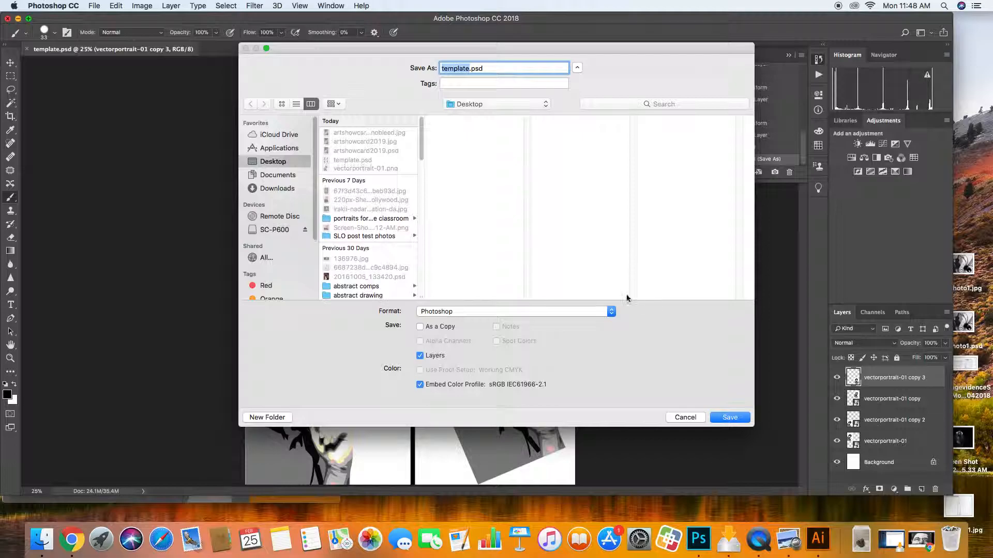
pyautogui.click(560, 315)
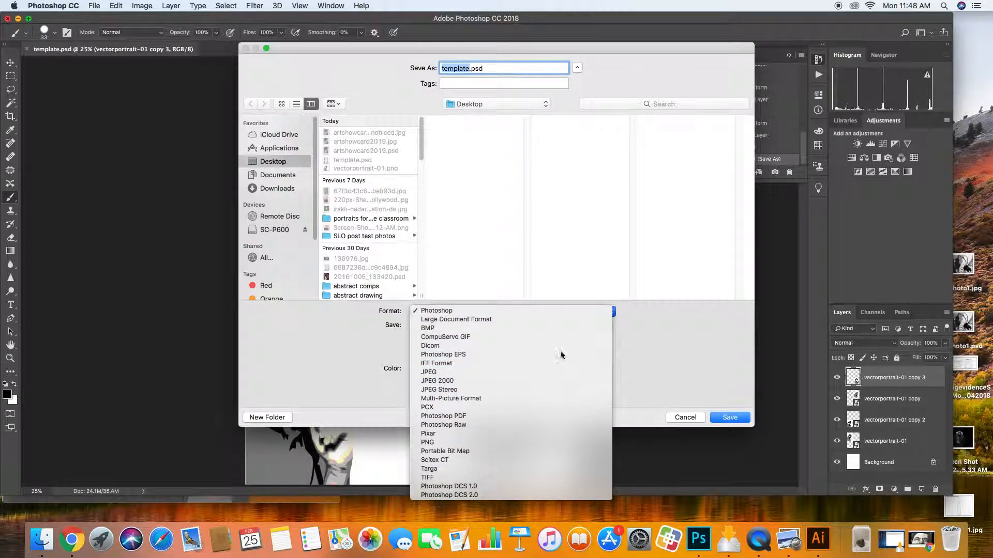
pyautogui.click(561, 362)
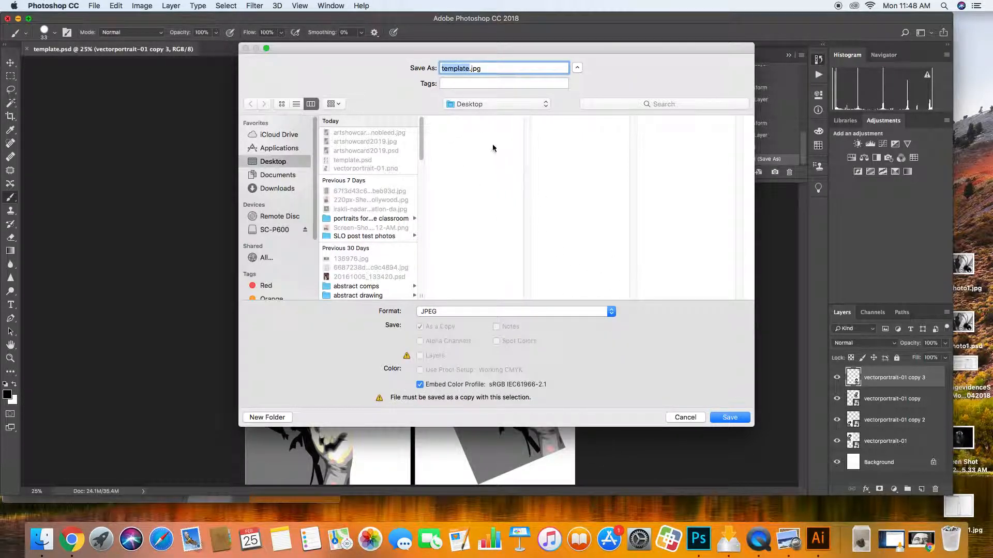
pyautogui.click(729, 418)
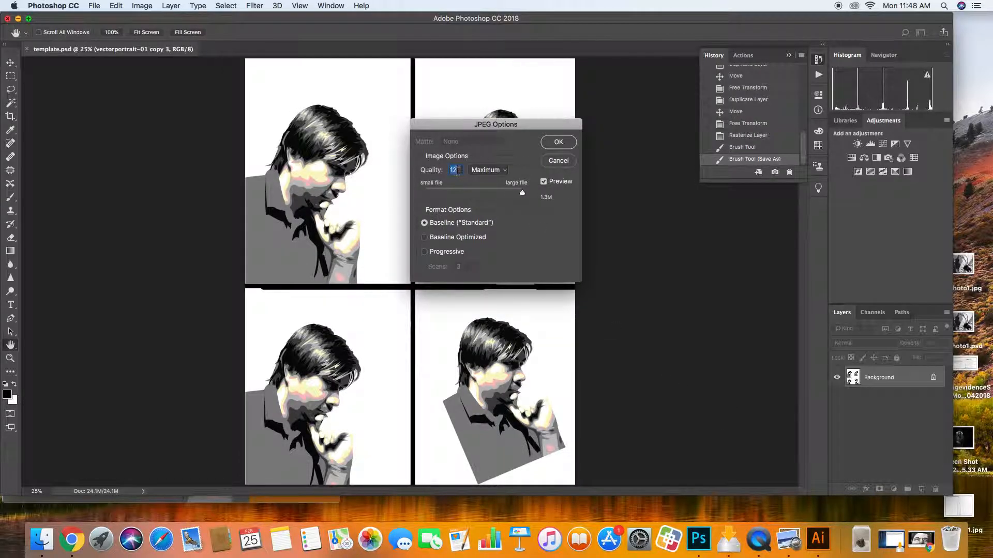
pyautogui.moveTo(524, 194); pyautogui.dragTo(636, 212)
pyautogui.click(558, 142)
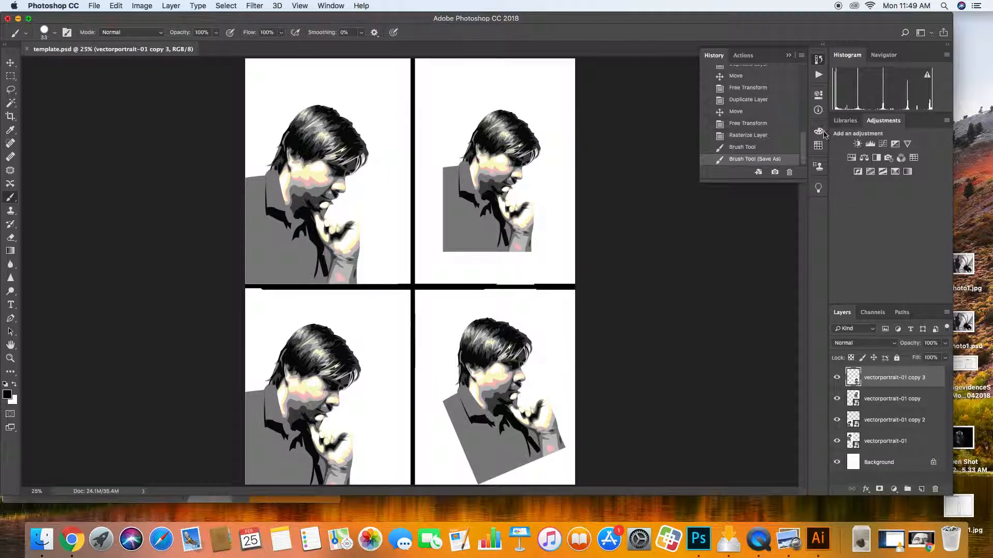
# Open template.jpg from the desktop in Preview to check it, close the open previews and return to the Photoshop window
pyautogui.moveTo(526, 22); pyautogui.dragTo(119, 48)
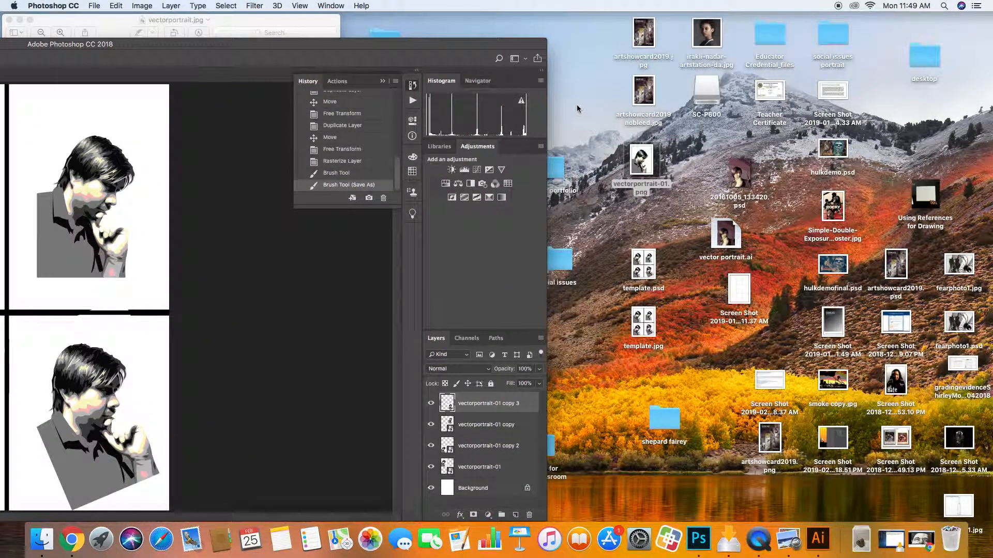
pyautogui.moveTo(467, 50); pyautogui.dragTo(262, 49)
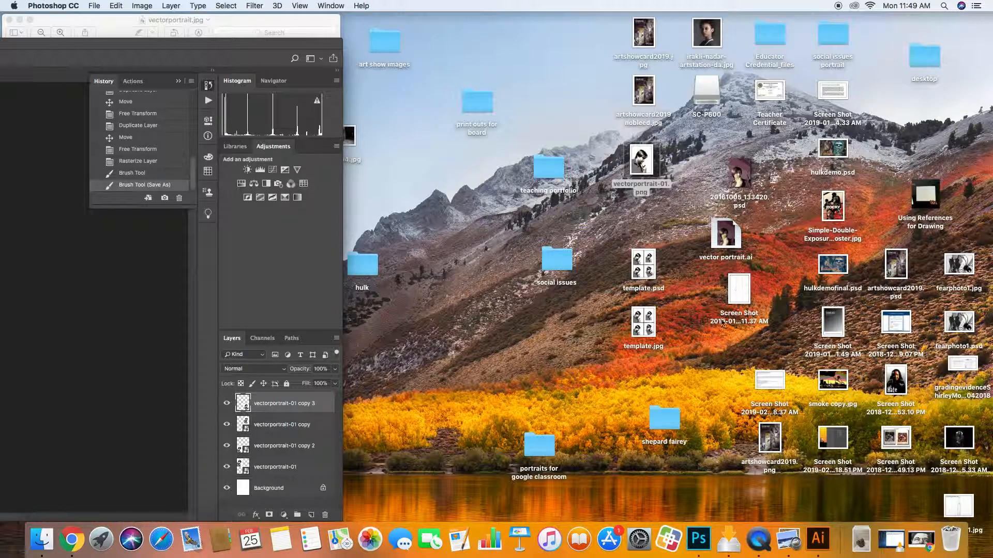
pyautogui.doubleClick(645, 323)
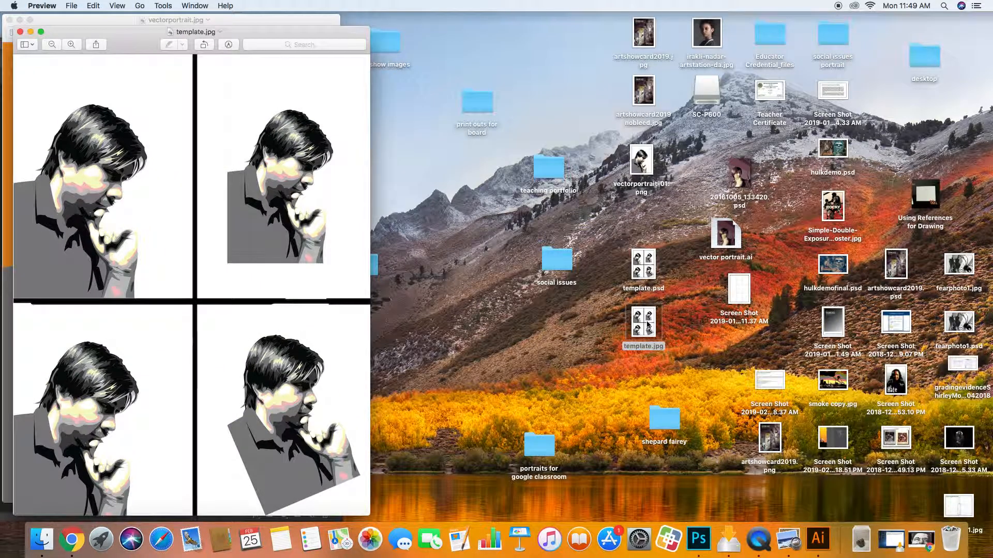
pyautogui.click(20, 32)
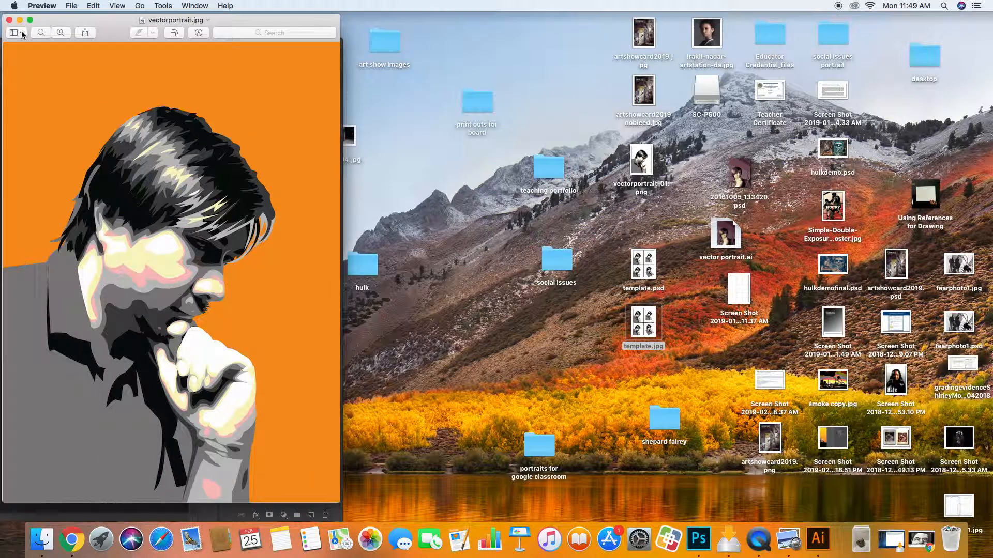
pyautogui.click(11, 24)
pyautogui.click(34, 44)
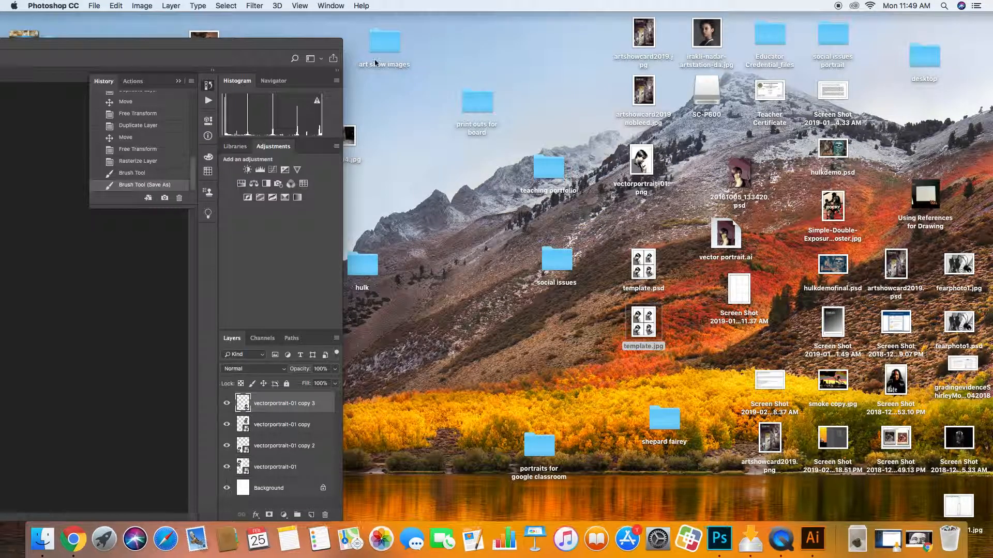
pyautogui.moveTo(34, 44); pyautogui.dragTo(731, 13)
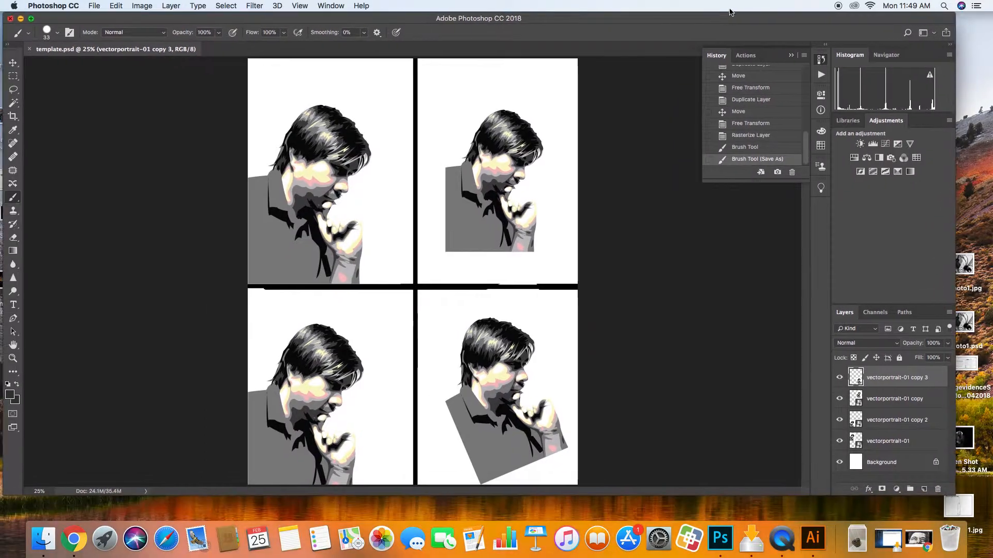
# Hide all four vectorportrait-01 layers so only the Background with its dividing lines shows
pyautogui.click(841, 378)
pyautogui.click(841, 398)
pyautogui.click(841, 420)
pyautogui.click(841, 441)
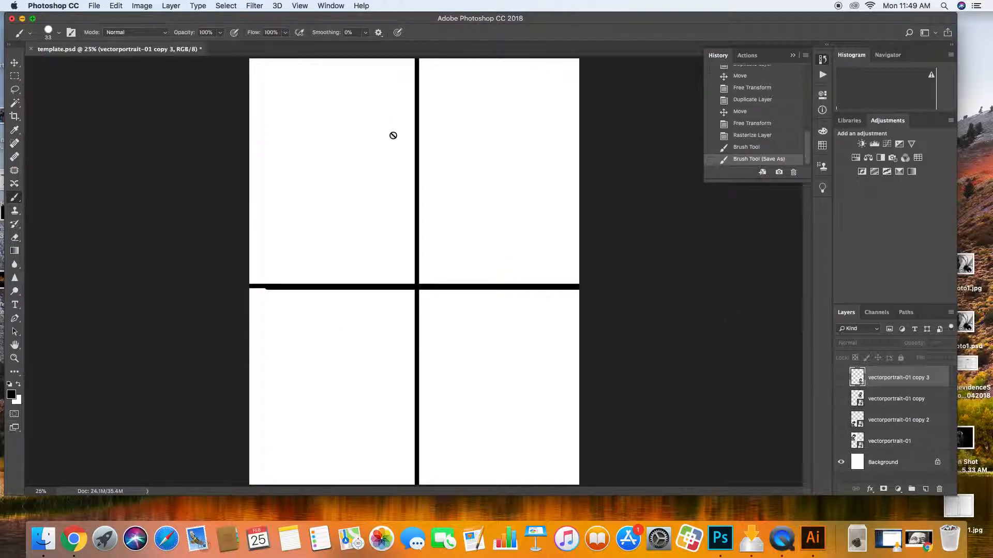
# Move the Photoshop window out of the way and open the social issues portrait folder on the desktop
pyautogui.moveTo(285, 23); pyautogui.dragTo(425, 121)
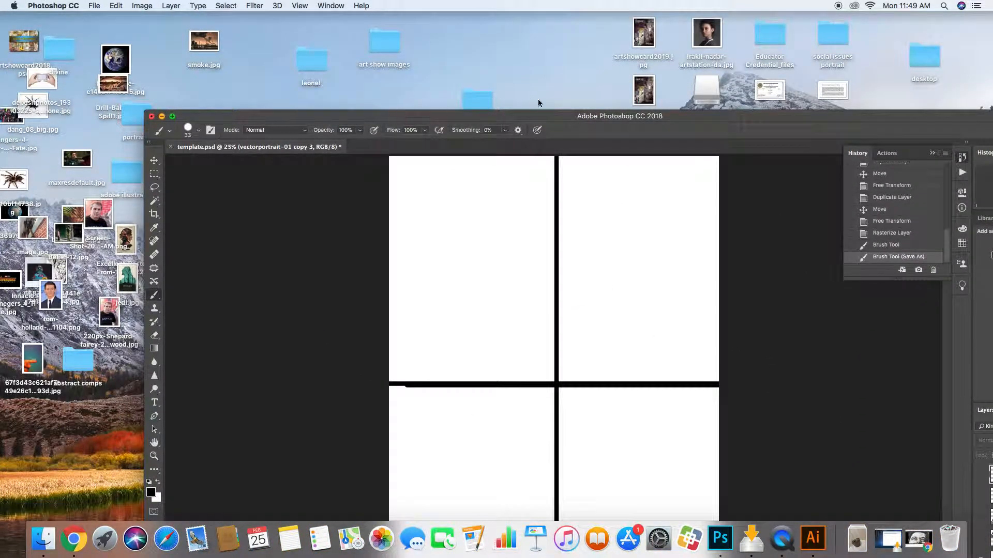
pyautogui.moveTo(535, 116); pyautogui.dragTo(388, 417)
pyautogui.doubleClick(829, 34)
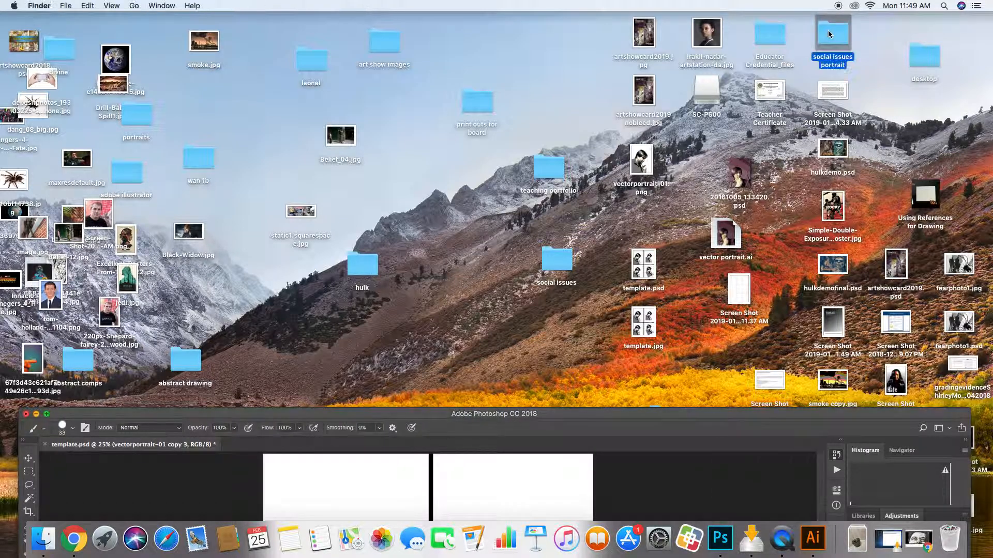
# View 20181218_1232321.jpg and vectorportrait.jpg from the folder in Preview, and close both images
pyautogui.doubleClick(599, 158)
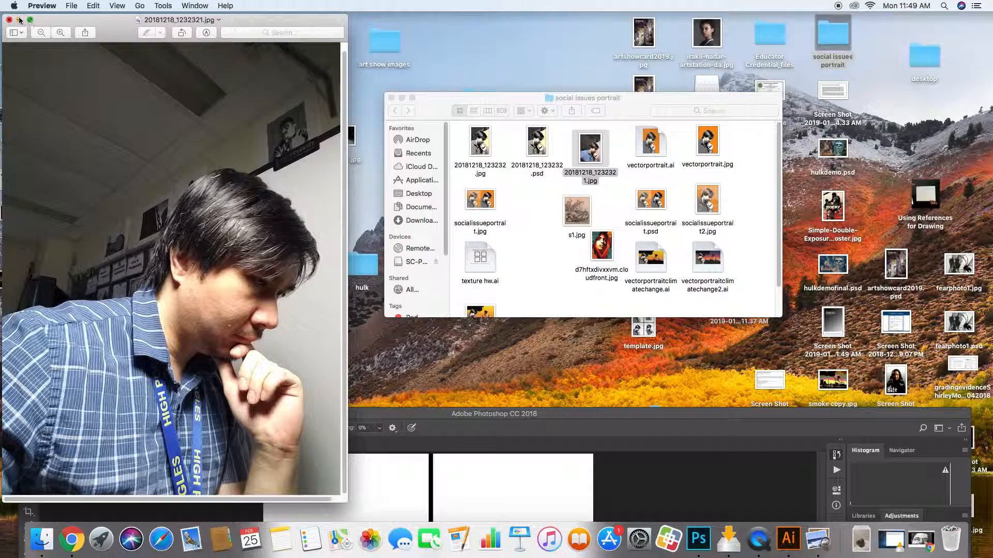
pyautogui.doubleClick(707, 147)
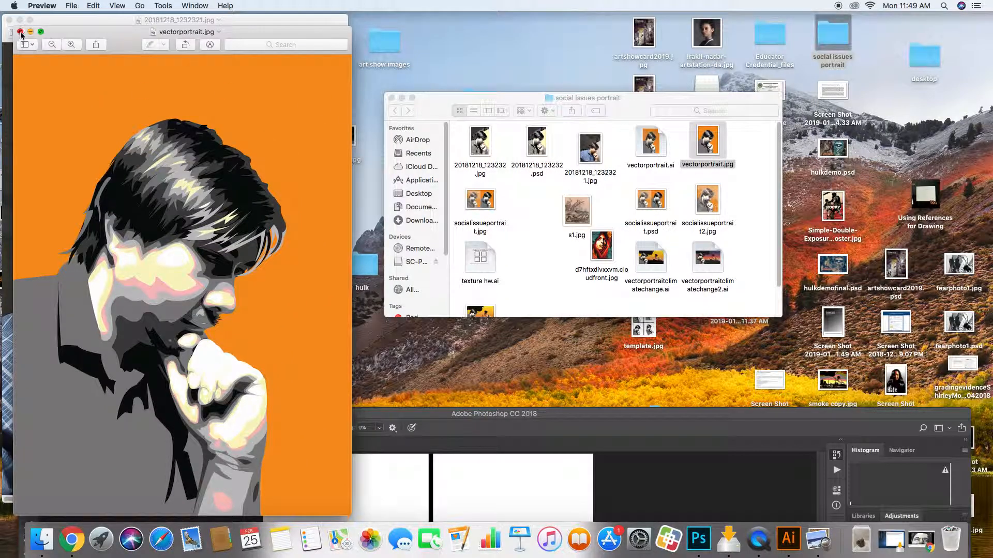
pyautogui.click(20, 32)
pyautogui.click(9, 22)
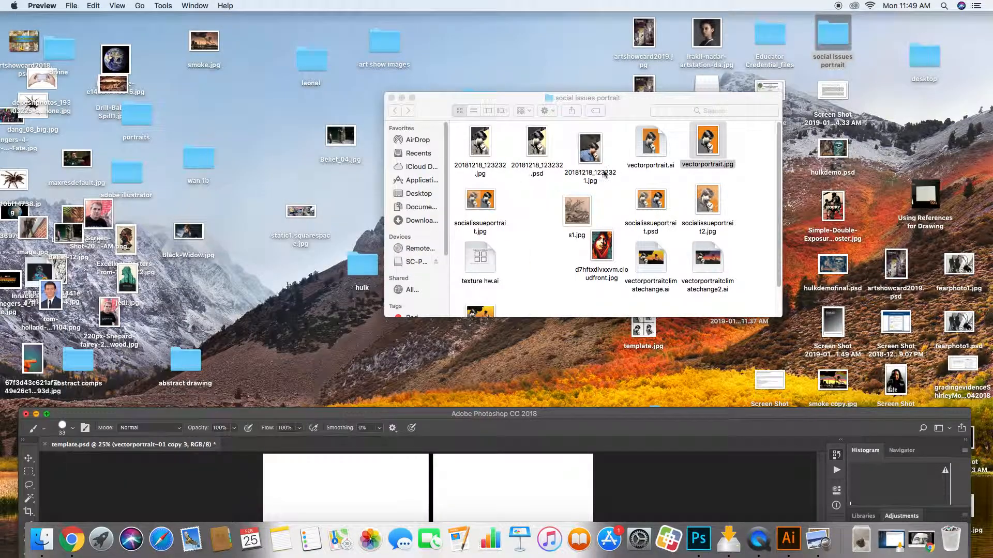
# Place the photo 20181218_1232321.jpg into template.psd, scaled down and positioned near the middle of the page
pyautogui.moveTo(595, 170); pyautogui.dragTo(476, 489)
pyautogui.moveTo(507, 387); pyautogui.dragTo(490, 14)
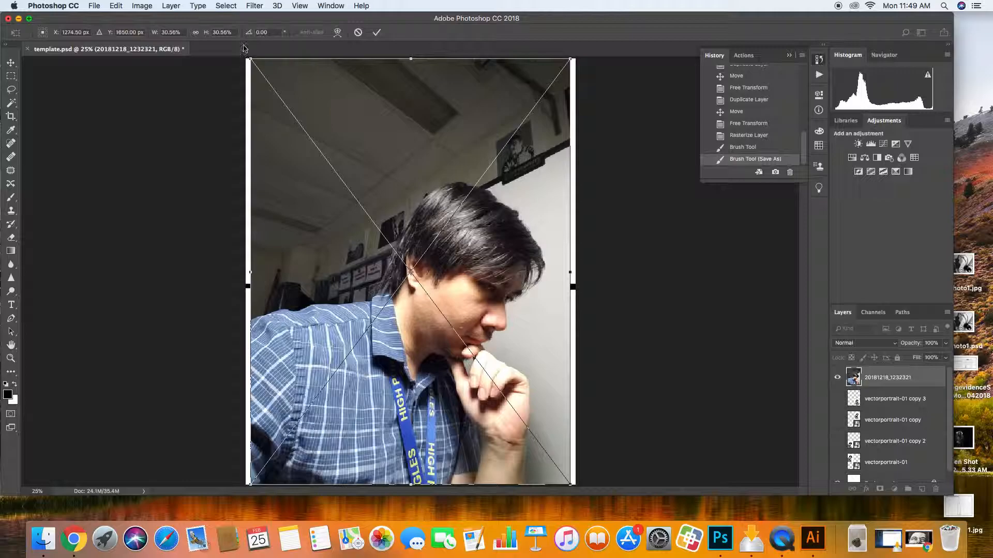
pyautogui.moveTo(250, 59); pyautogui.dragTo(410, 270)
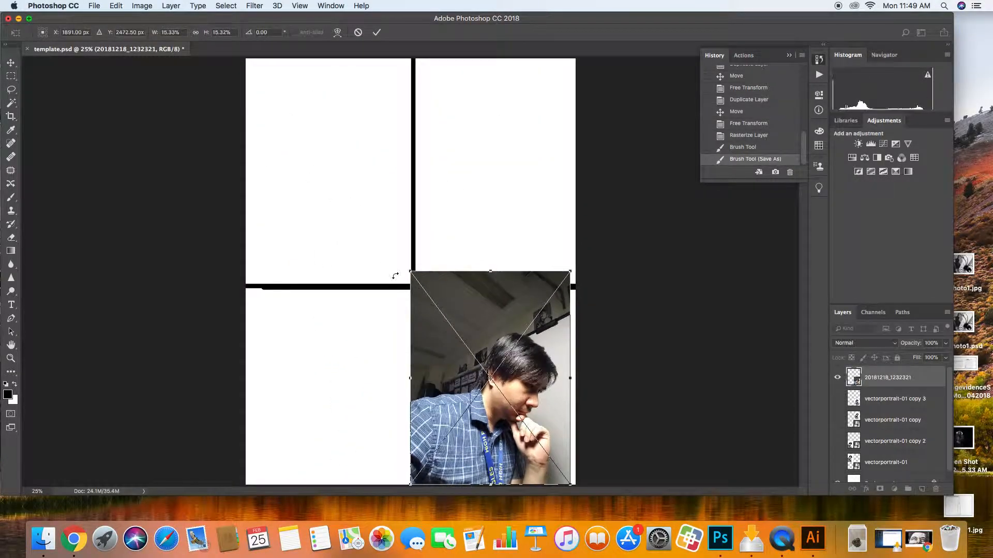
pyautogui.moveTo(468, 320); pyautogui.dragTo(376, 233)
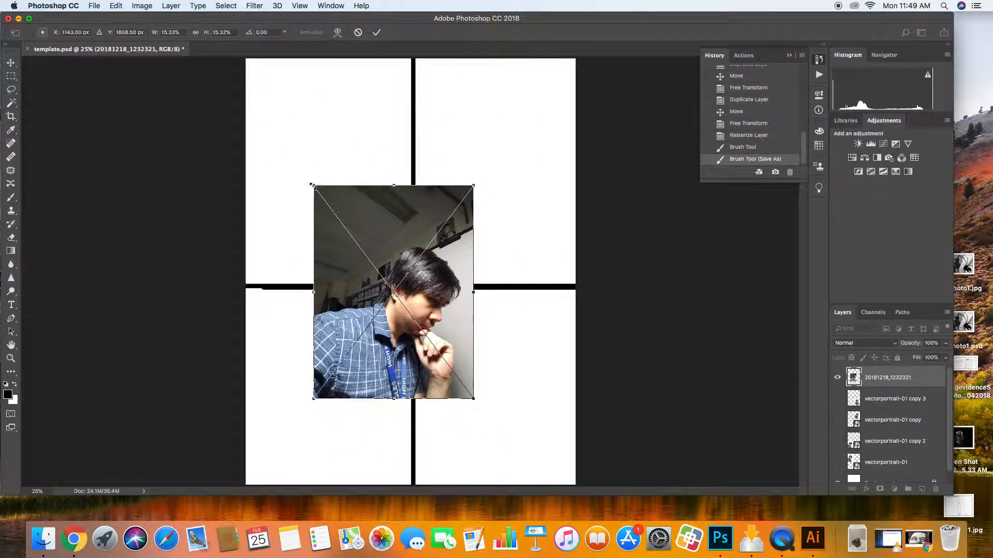
pyautogui.moveTo(313, 185); pyautogui.dragTo(262, 153)
pyautogui.moveTo(358, 209); pyautogui.dragTo(379, 224)
pyautogui.press('Return')
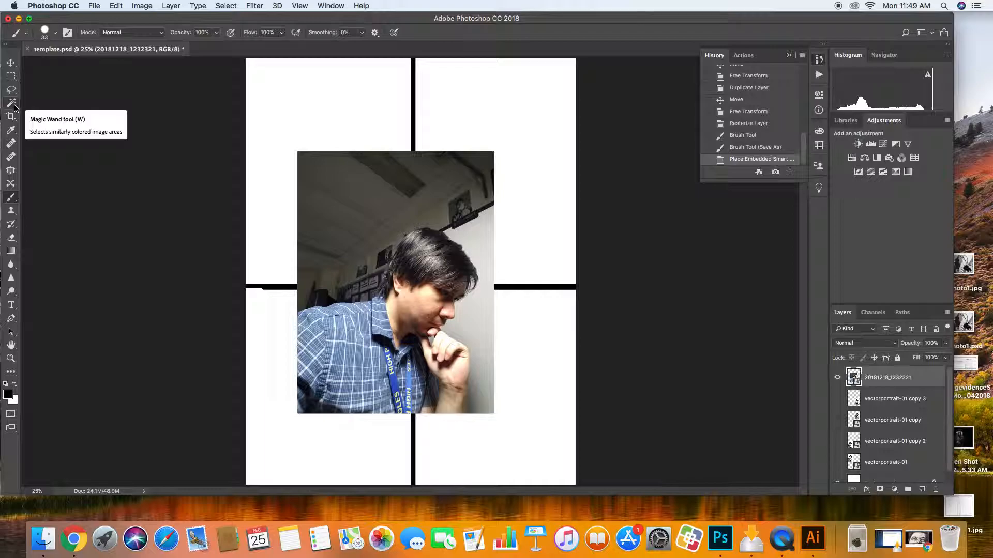
# Select the man's hair and face in the placed photo with the Quick Selection tool
pyautogui.click(15, 107)
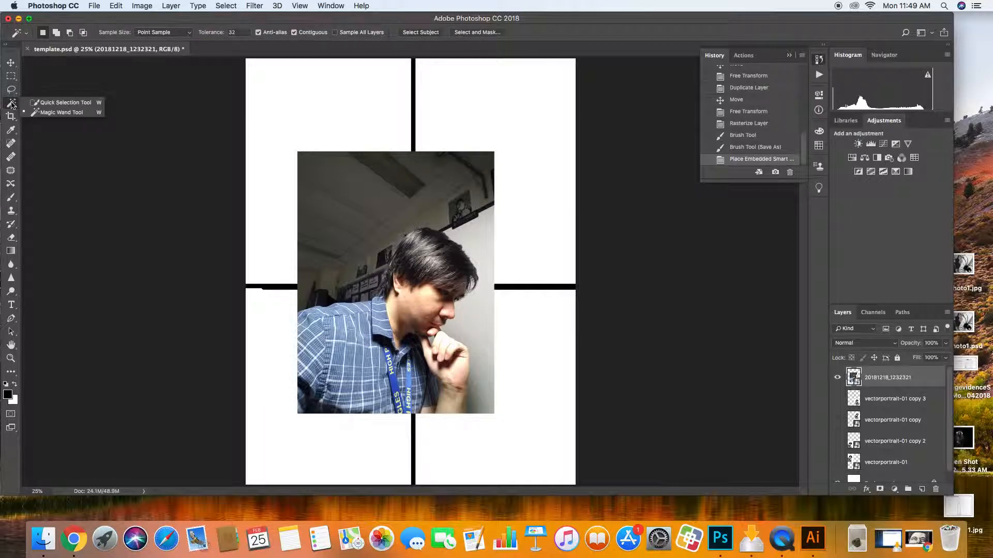
pyautogui.click(59, 102)
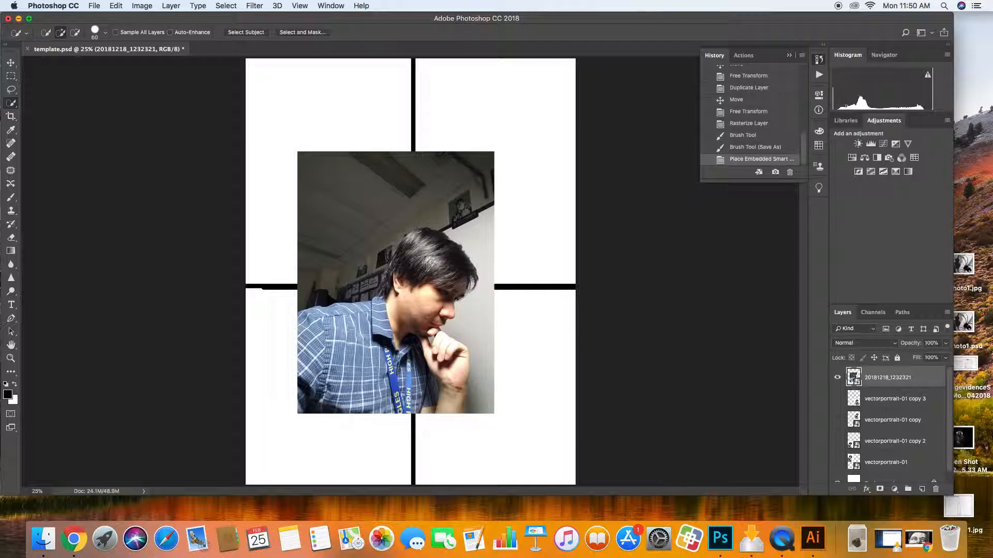
pyautogui.click(419, 261)
pyautogui.click(413, 268)
pyautogui.click(427, 248)
pyautogui.click(445, 260)
pyautogui.click(417, 315)
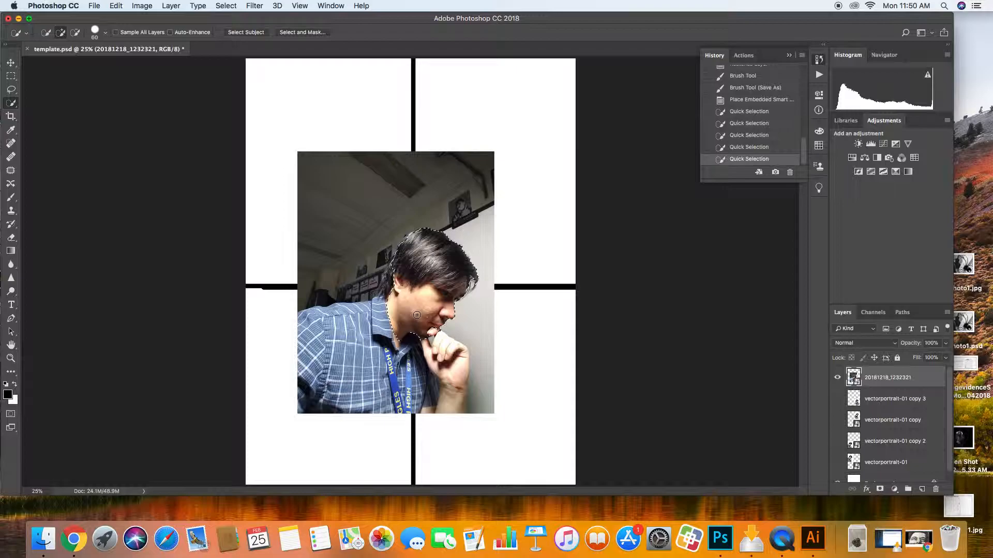
# Extend the quick selection over the collar, plaid shirt and lanyard
pyautogui.click(384, 325)
pyautogui.click(352, 334)
pyautogui.click(314, 337)
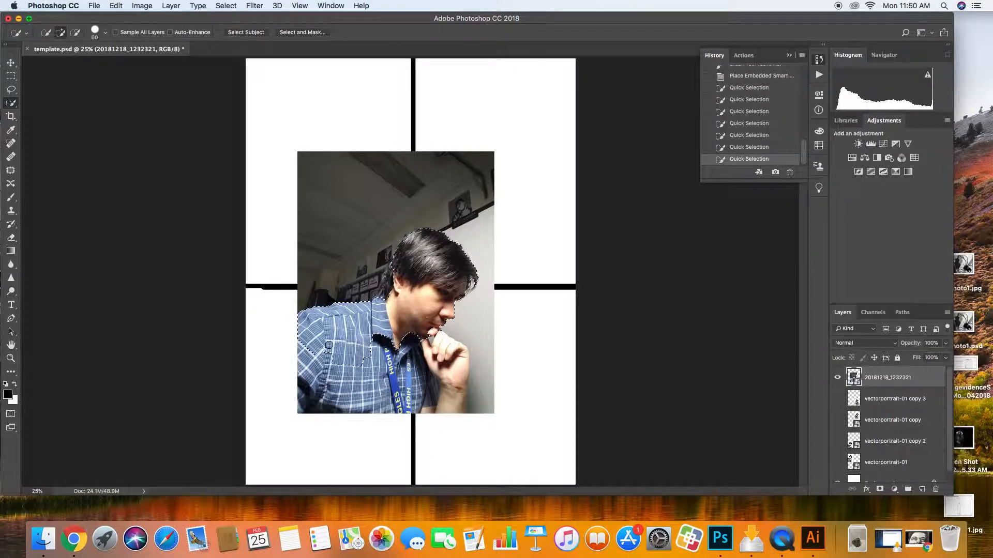
pyautogui.click(324, 373)
pyautogui.click(347, 396)
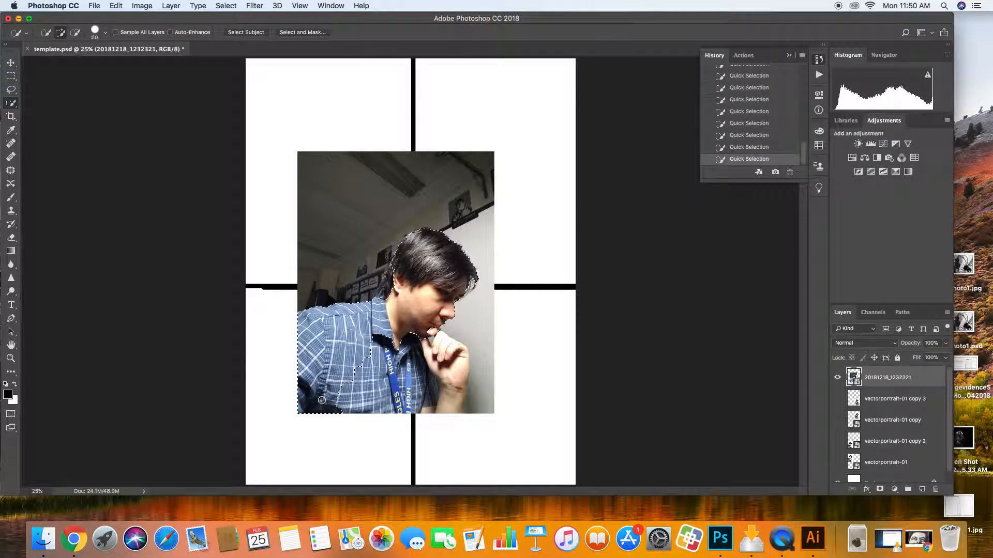
pyautogui.click(369, 380)
pyautogui.click(380, 362)
pyautogui.click(412, 386)
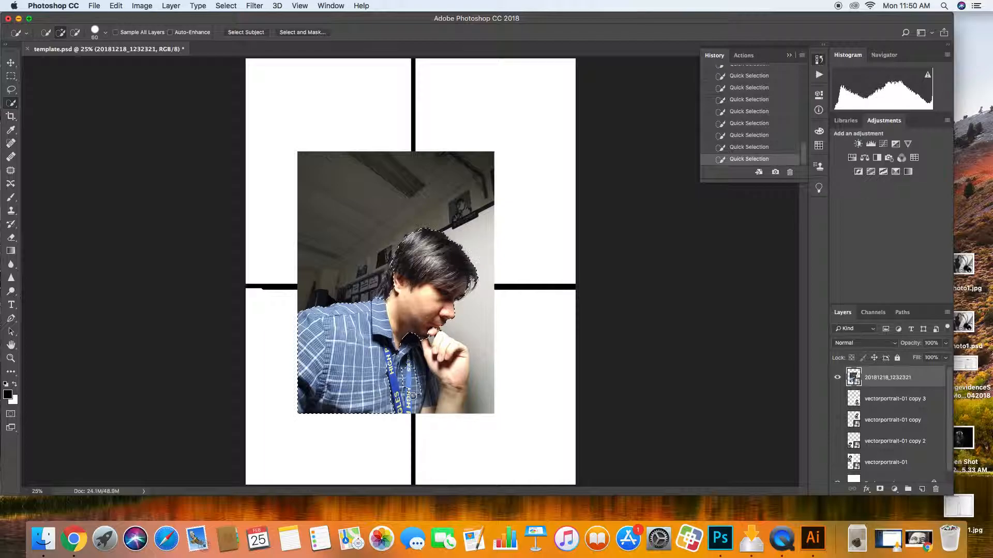
# Add the sleeve, forearm, hand and the hair at the back of the neck to the quick selection
pyautogui.moveTo(428, 359); pyautogui.dragTo(425, 385)
pyautogui.click(407, 403)
pyautogui.click(431, 402)
pyautogui.click(446, 407)
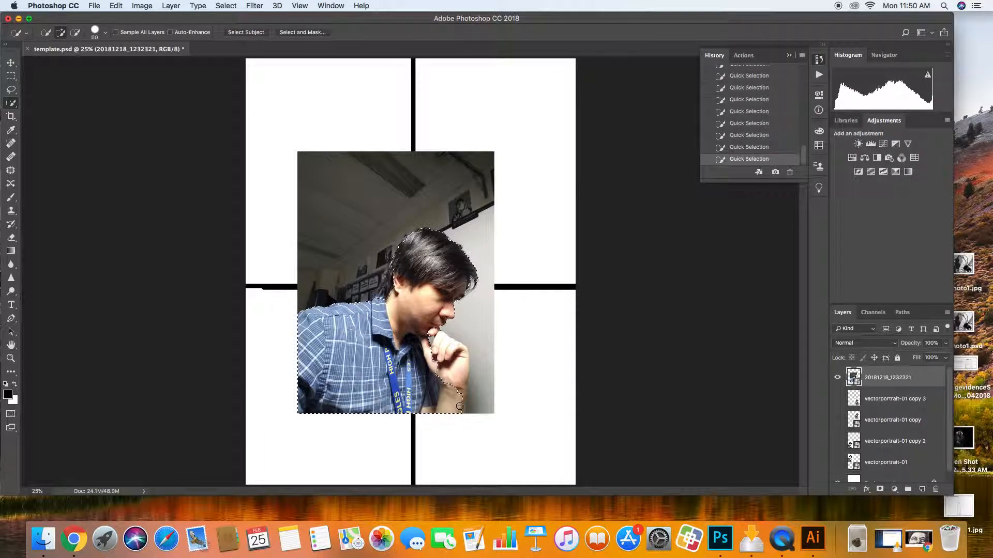
pyautogui.moveTo(461, 385)
pyautogui.mouseDown()
pyautogui.moveTo(458, 352)
pyautogui.moveTo(440, 339)
pyautogui.mouseUp()
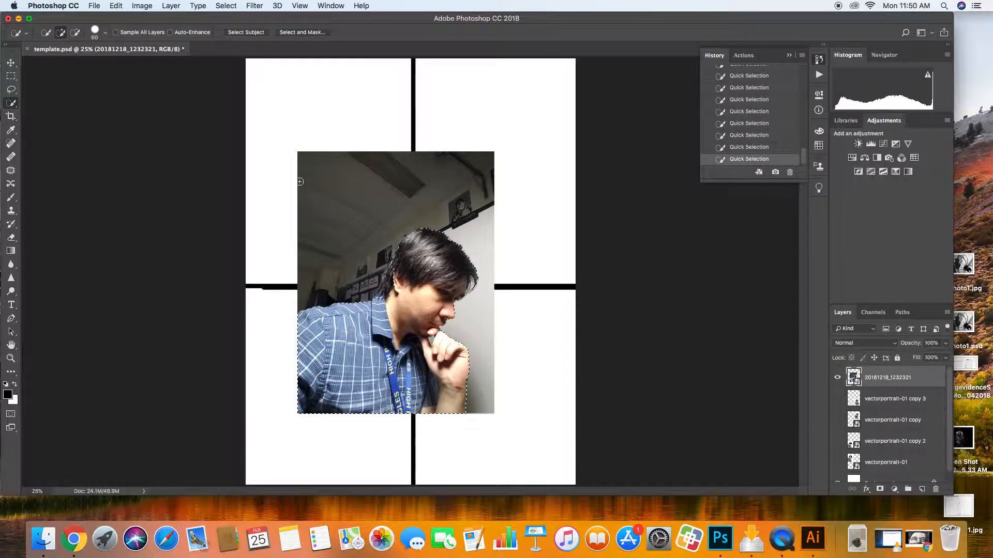
pyautogui.moveTo(391, 279); pyautogui.dragTo(385, 299)
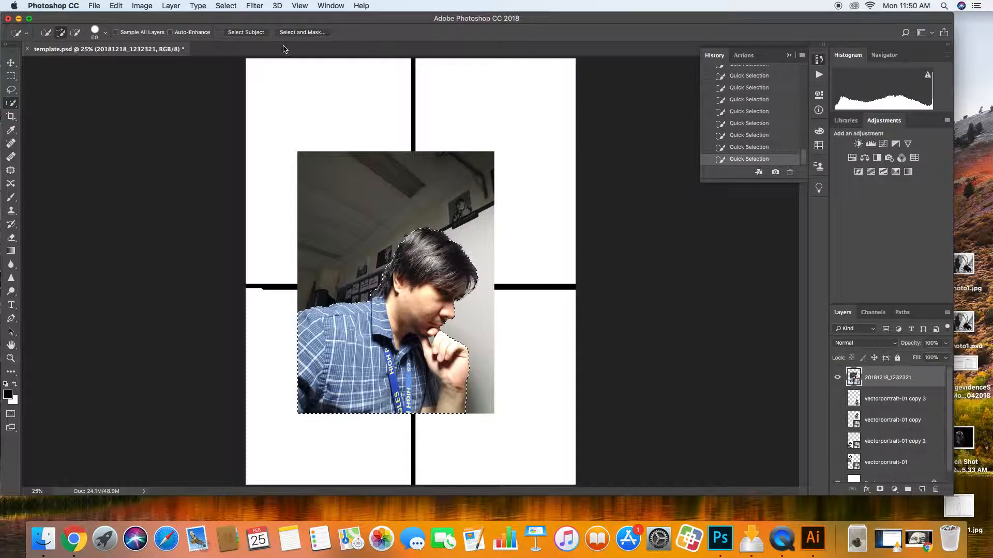
# Refine the hair edge of the selection in Select and Mask and output the cutout to a new layer with a layer mask
pyautogui.click(293, 34)
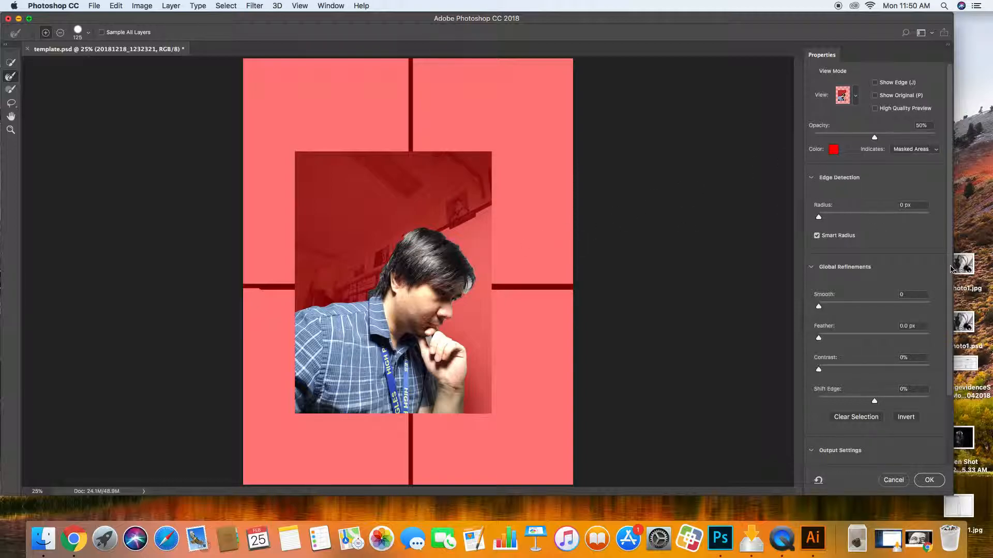
pyautogui.moveTo(950, 269); pyautogui.dragTo(954, 359)
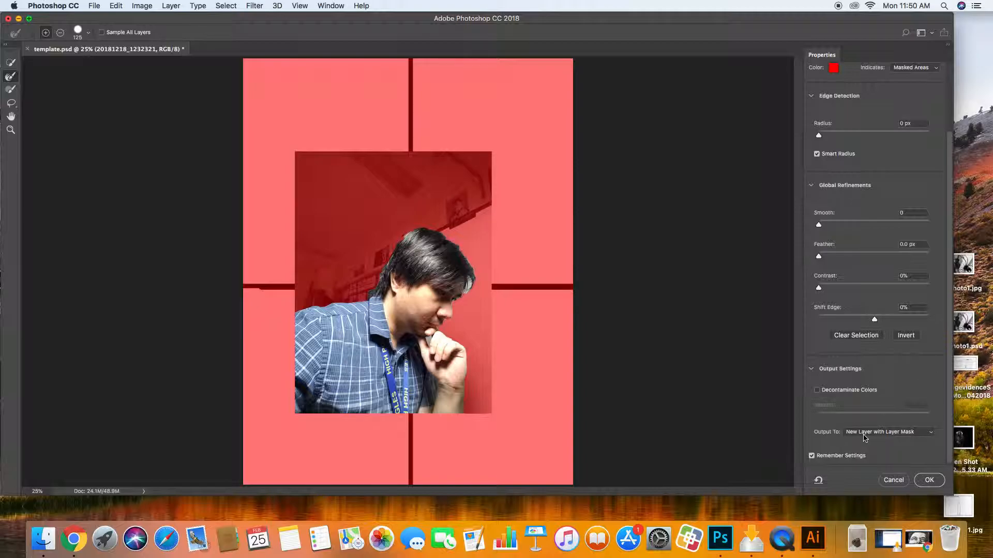
pyautogui.moveTo(948, 419); pyautogui.dragTo(940, 313)
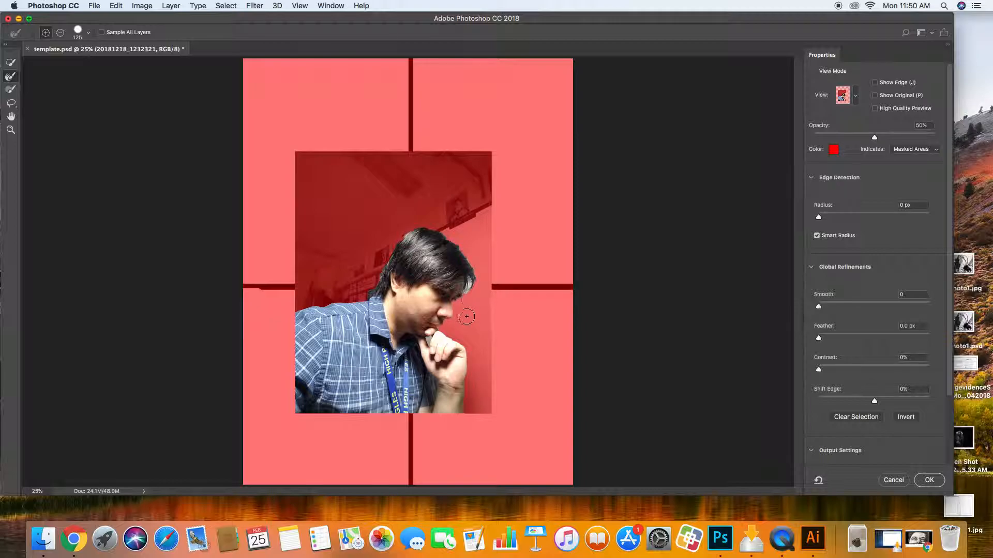
pyautogui.moveTo(467, 279)
pyautogui.mouseDown()
pyautogui.moveTo(473, 285)
pyautogui.moveTo(463, 248)
pyautogui.moveTo(417, 234)
pyautogui.mouseUp()
pyautogui.scroll(-3, 950, 248)
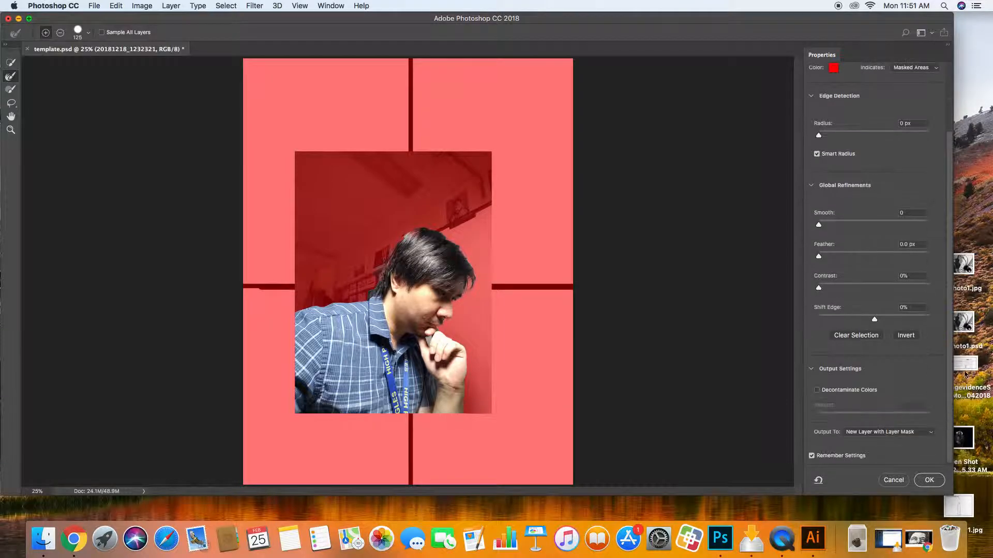
pyautogui.click(927, 480)
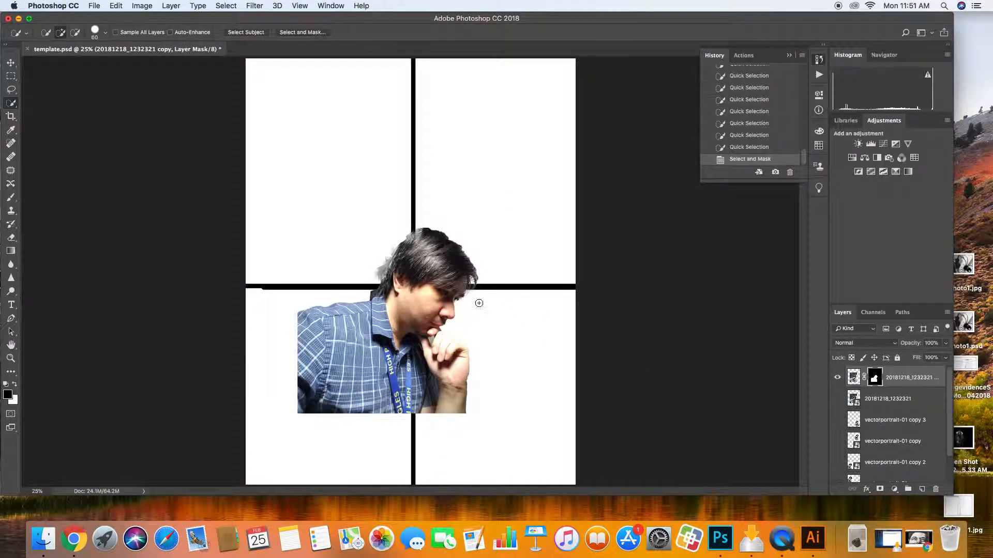
# Scale the cutout man to about 71% and place him in the upper-left panel, resting on the horizontal divider
pyautogui.click(11, 63)
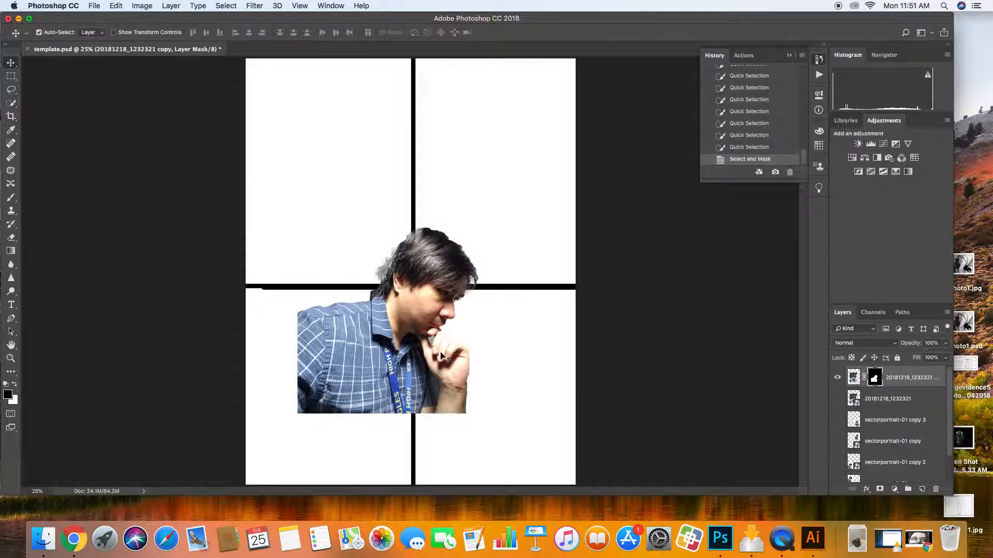
pyautogui.moveTo(421, 372); pyautogui.dragTo(466, 340)
pyautogui.press('super+t')
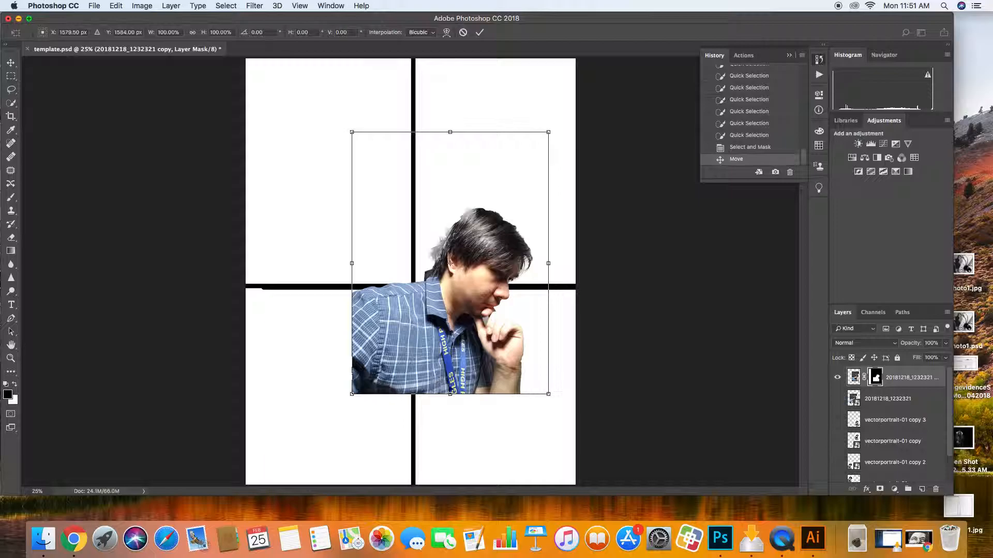
pyautogui.moveTo(549, 395); pyautogui.dragTo(470, 289)
pyautogui.moveTo(393, 260); pyautogui.dragTo(312, 257)
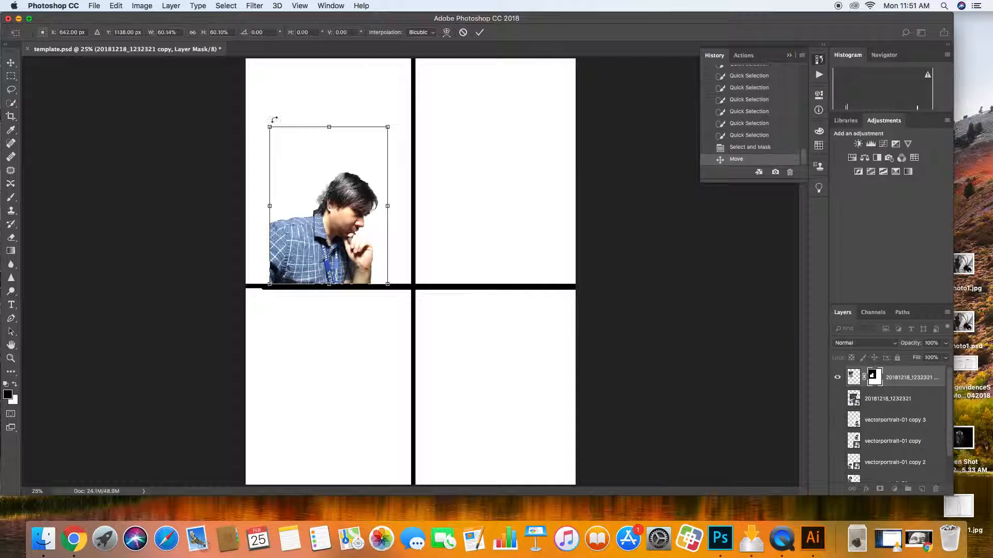
pyautogui.moveTo(269, 126); pyautogui.dragTo(246, 100)
pyautogui.moveTo(302, 209); pyautogui.dragTo(297, 209)
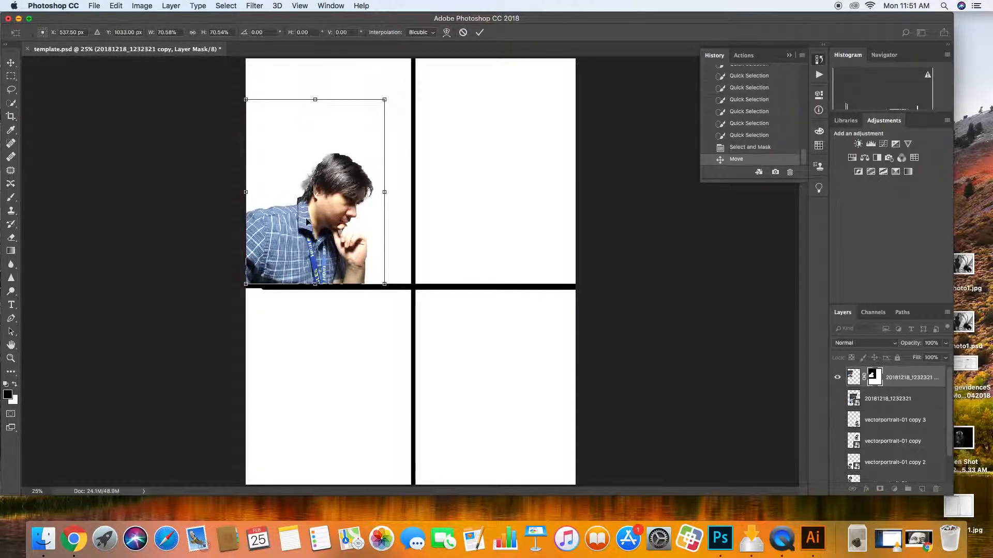
pyautogui.press('Return')
# Duplicate the cutout layer within template.psd and move the copy into the upper-right panel
pyautogui.rightClick(916, 381)
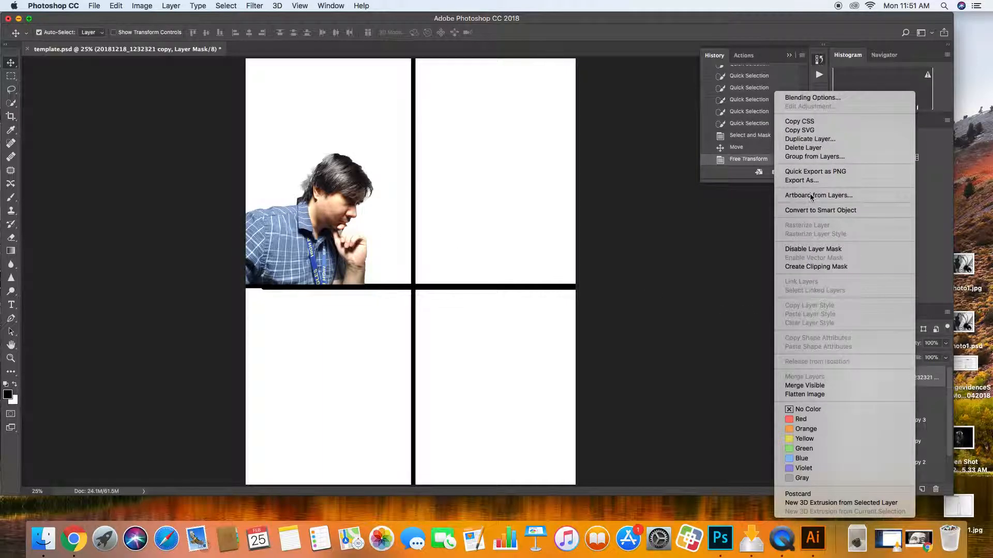
pyautogui.click(808, 139)
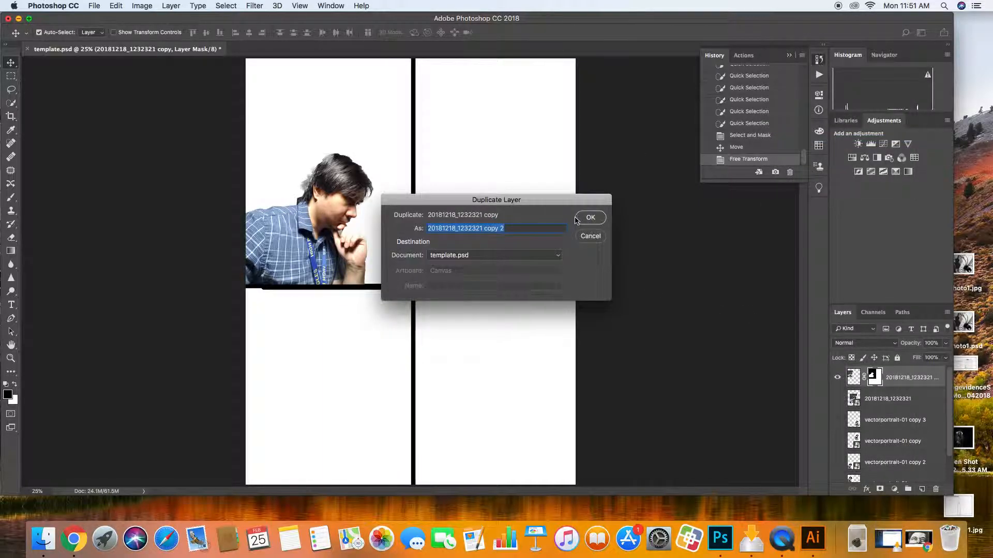
pyautogui.click(577, 219)
pyautogui.moveTo(298, 222); pyautogui.dragTo(483, 217)
# Tilt the copied cutout counterclockwise at a slightly smaller size and reposition it within the upper-right panel
pyautogui.press('super+t')
pyautogui.moveTo(419, 85); pyautogui.dragTo(418, 134)
pyautogui.moveTo(517, 203); pyautogui.dragTo(496, 194)
pyautogui.press('Return')
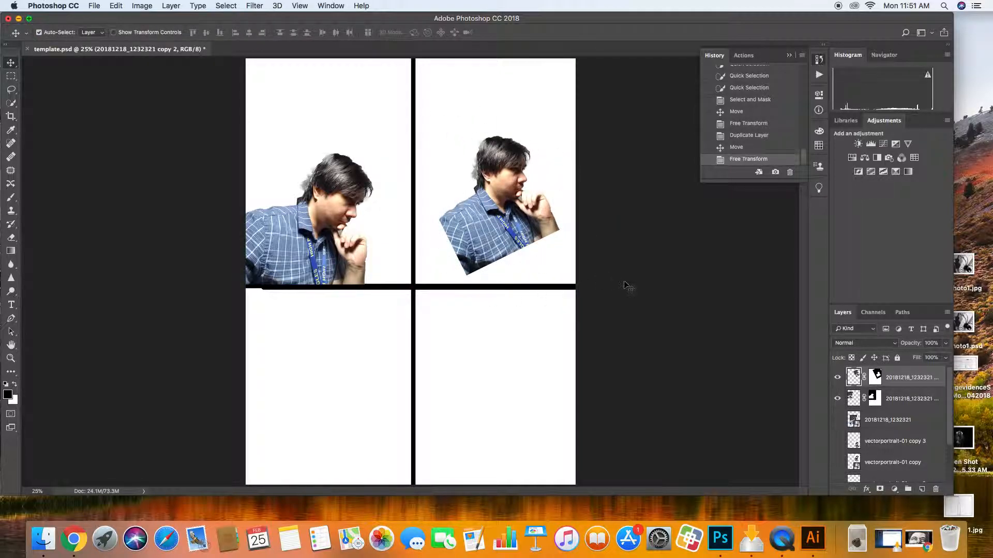
# Close the template.psd document
pyautogui.click(8, 18)
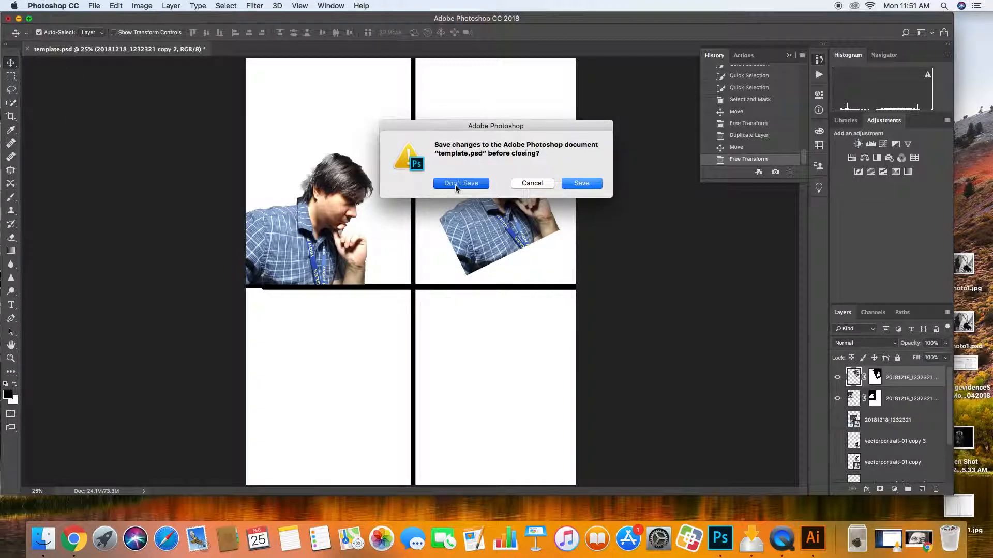